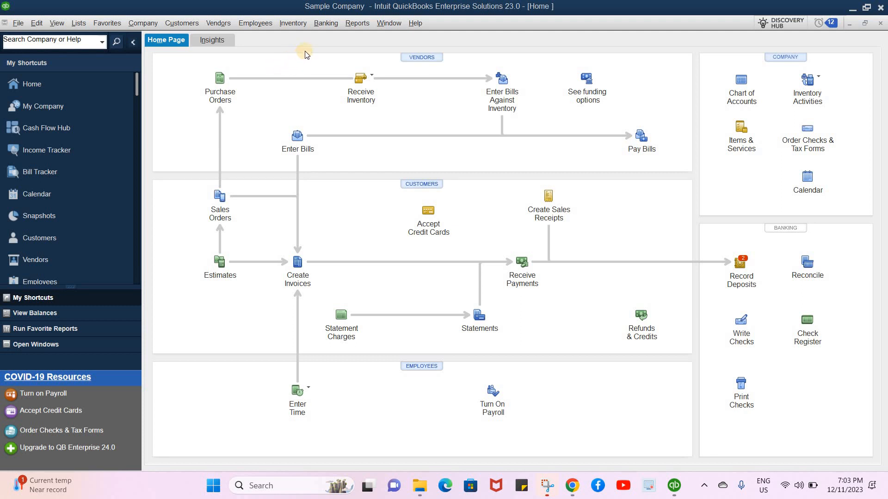
# Open the memorized Profit & Loss report from the Accountant group.
pyautogui.click(356, 24)
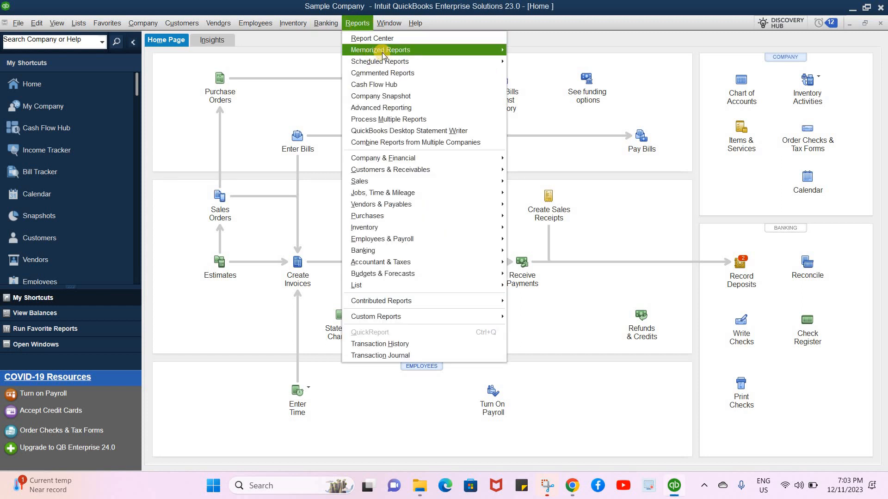
pyautogui.moveTo(490, 50)
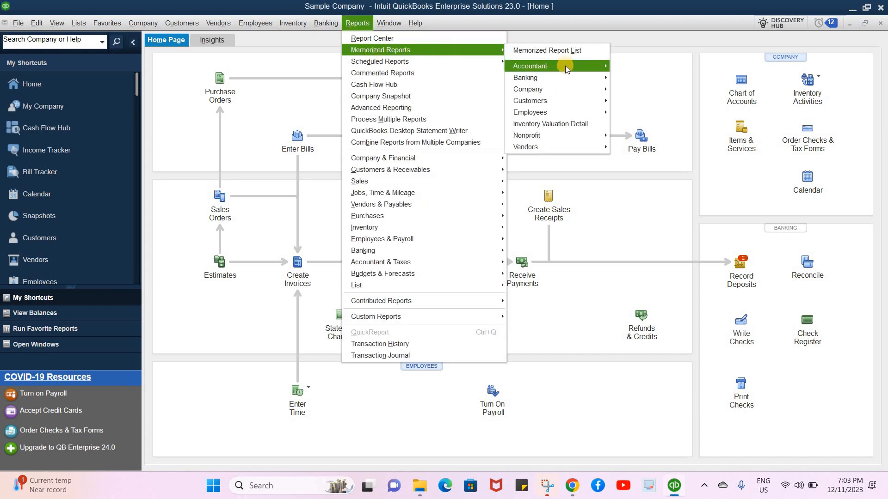
pyautogui.moveTo(566, 67)
pyautogui.click(643, 125)
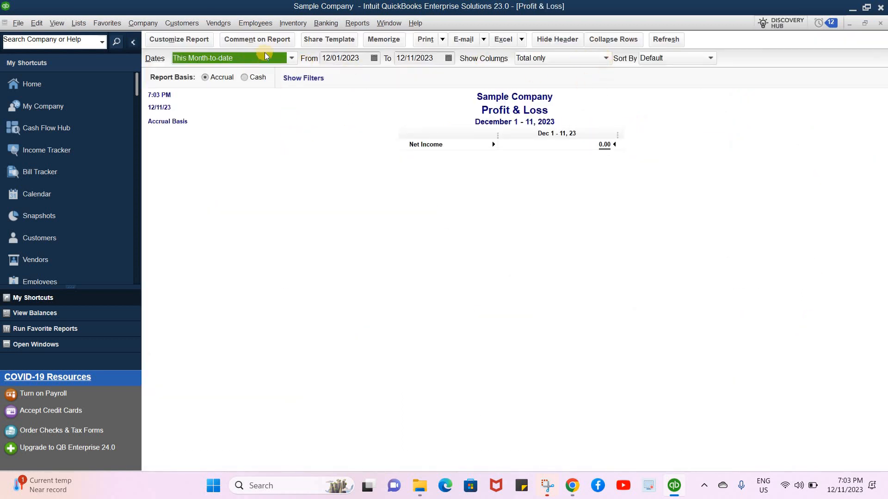
# Set the Profit & Loss report's dates to This Fiscal Year and show its columns by Month.
pyautogui.click(291, 58)
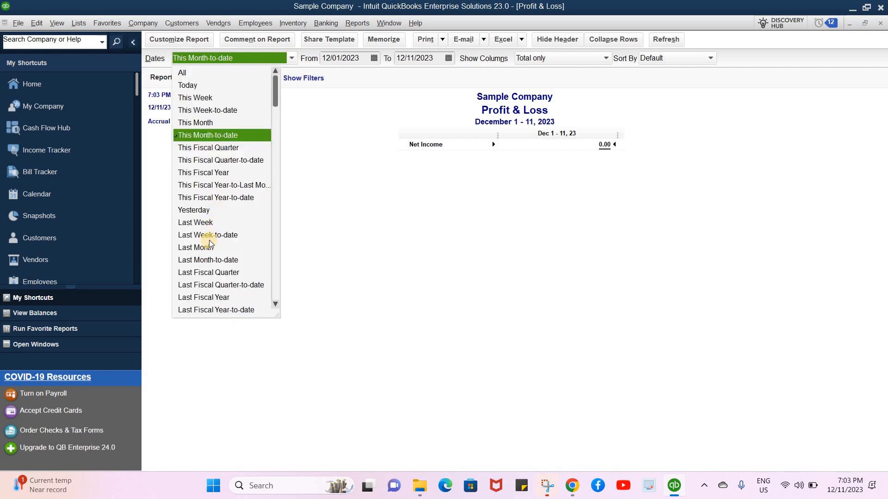
pyautogui.scroll(-2, 210, 244)
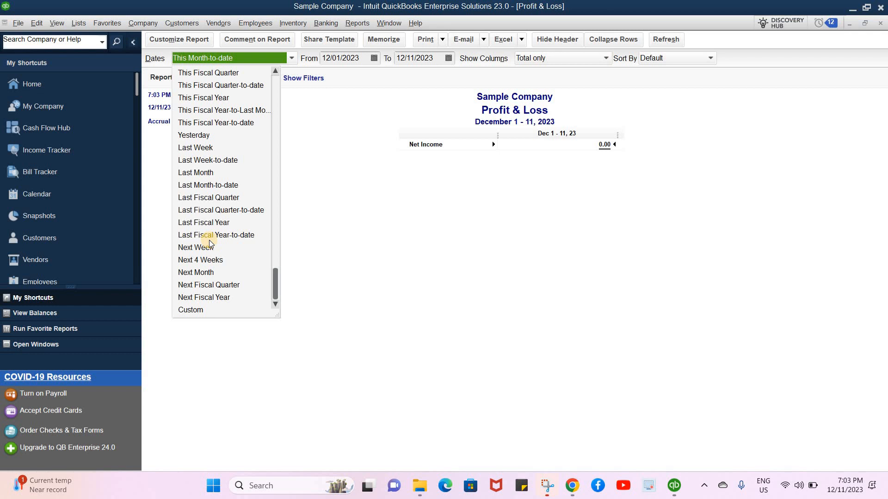
pyautogui.scroll(2, 209, 243)
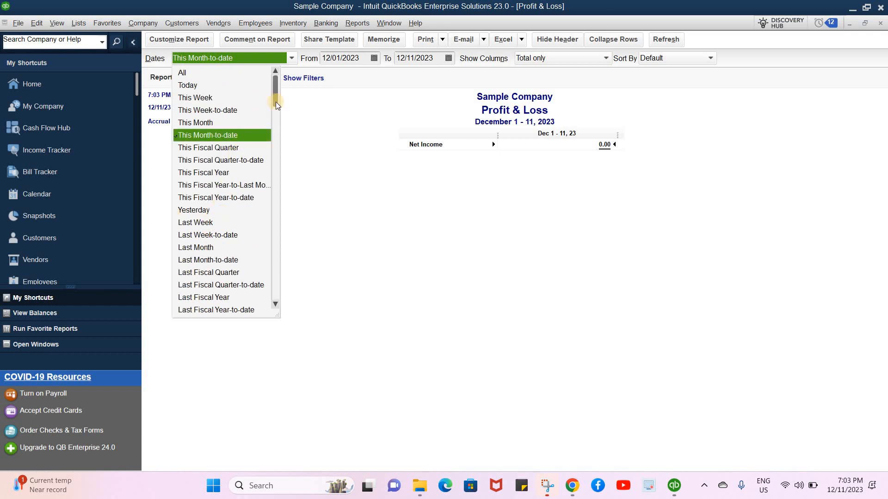
pyautogui.scroll(-1, 274, 201)
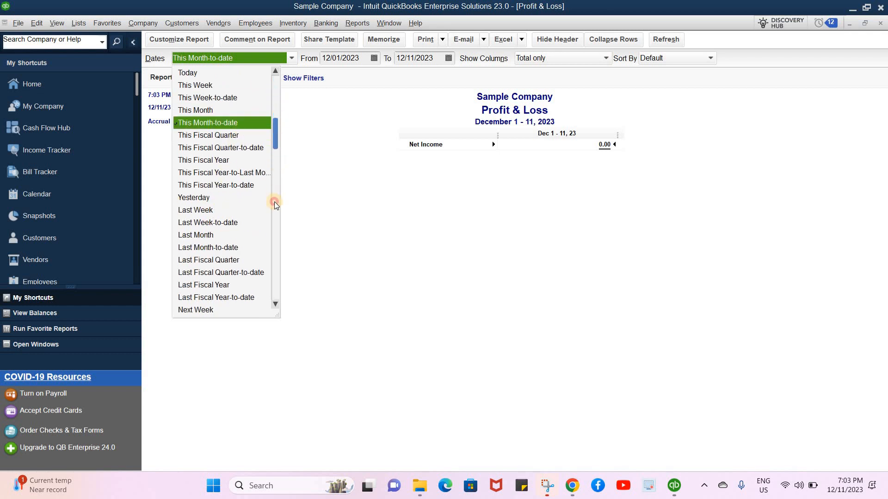
pyautogui.scroll(-3, 264, 271)
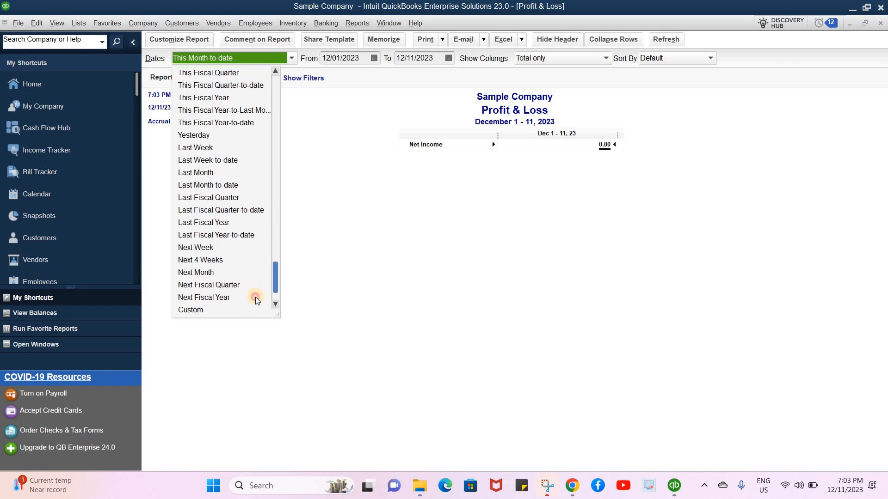
pyautogui.scroll(2, 230, 81)
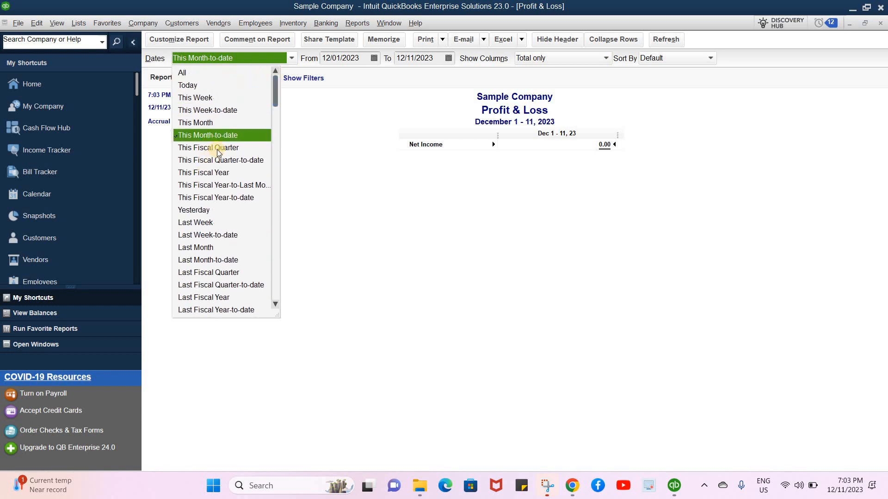
pyautogui.click(212, 174)
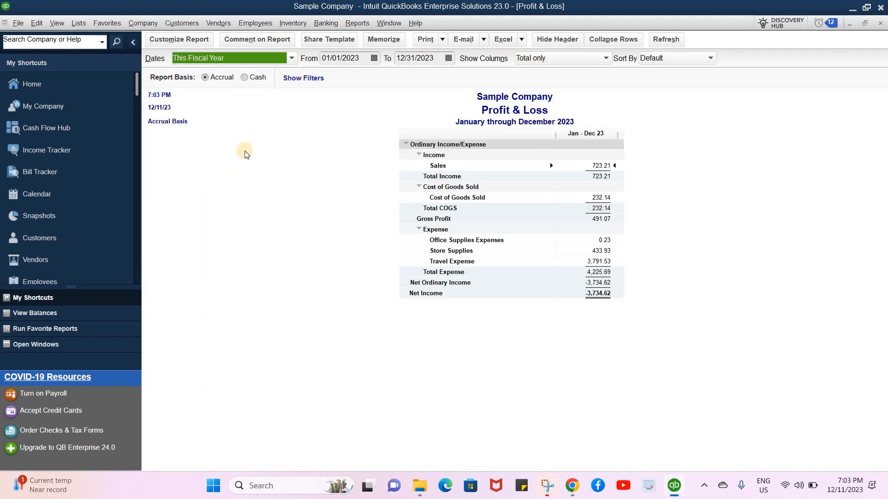
pyautogui.click(605, 59)
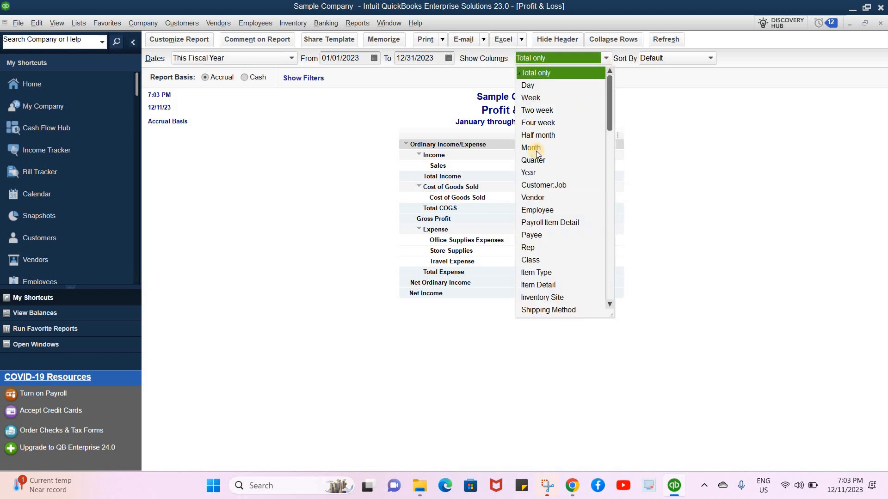
pyautogui.click(536, 151)
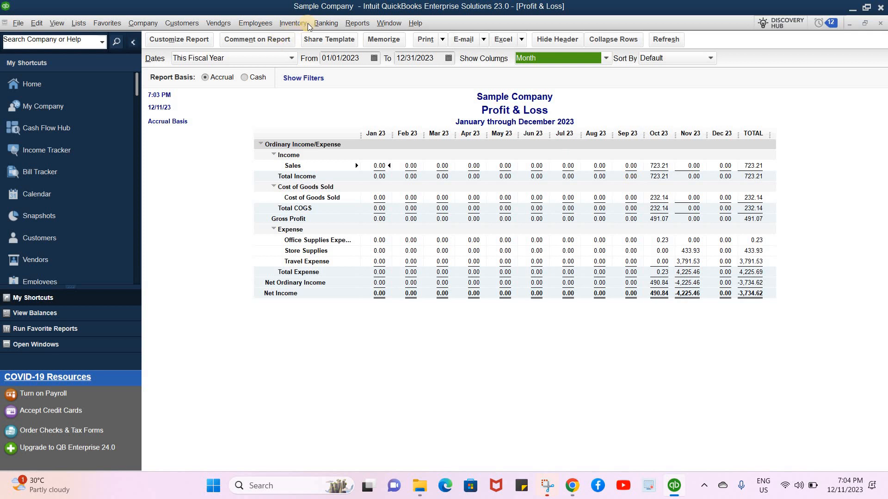
# Open the Sales by Customer Detail report and set its dates to This Fiscal Year.
pyautogui.click(354, 26)
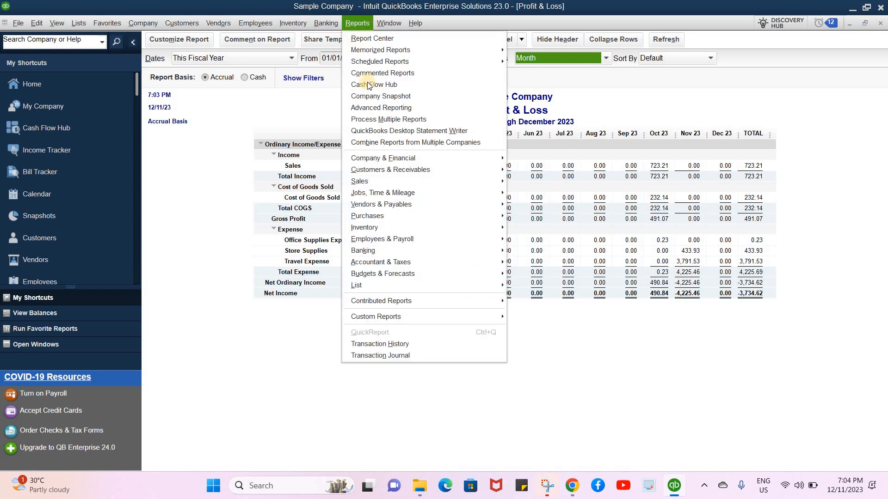
pyautogui.moveTo(395, 182)
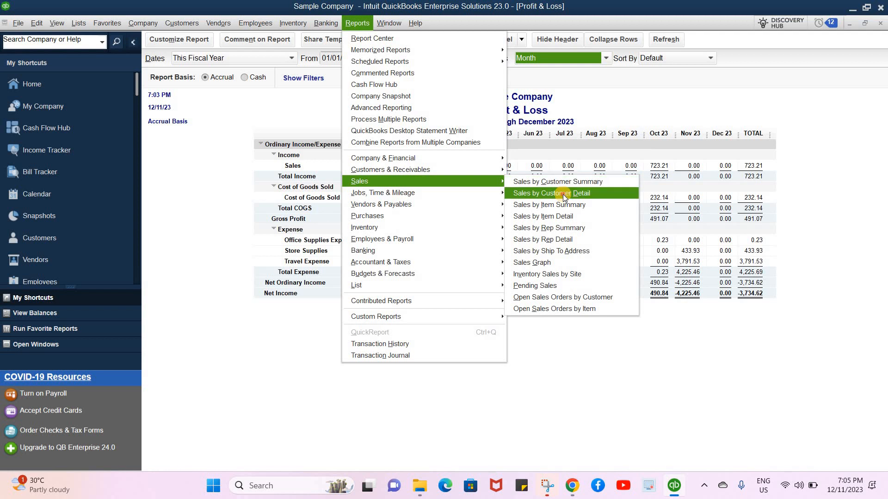
pyautogui.click(563, 194)
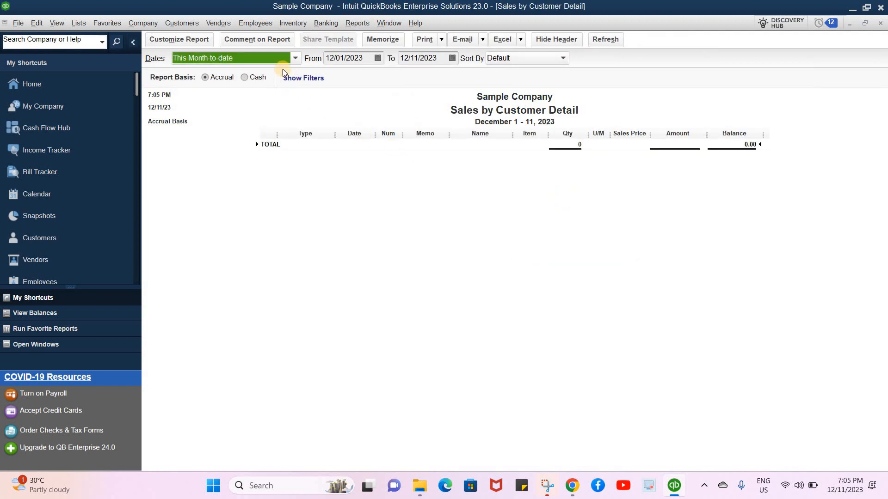
pyautogui.click(294, 58)
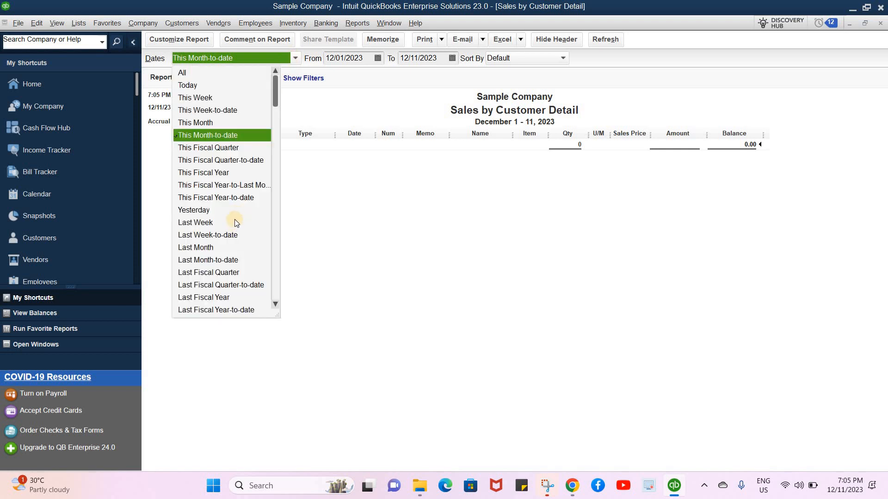
pyautogui.click(227, 170)
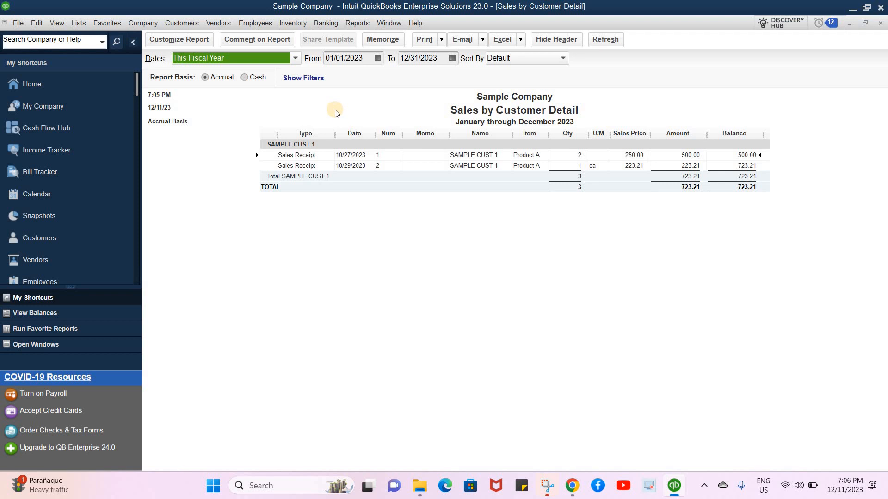
pyautogui.click(355, 23)
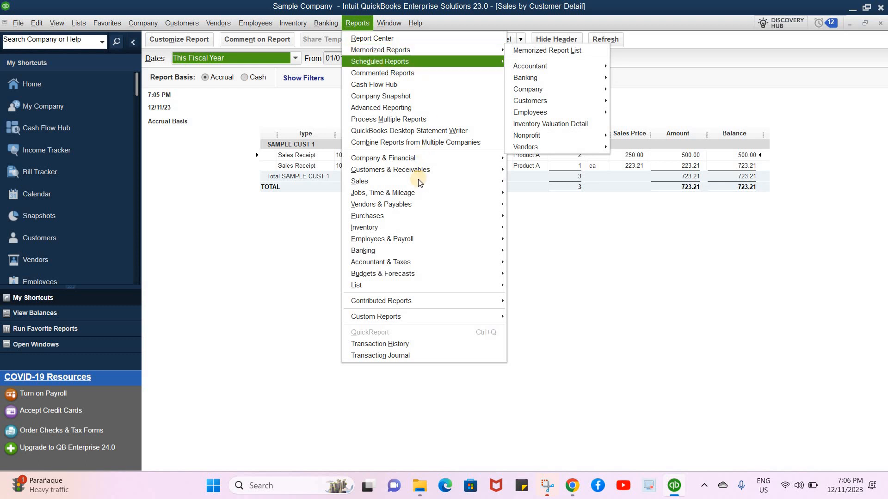
pyautogui.moveTo(418, 181)
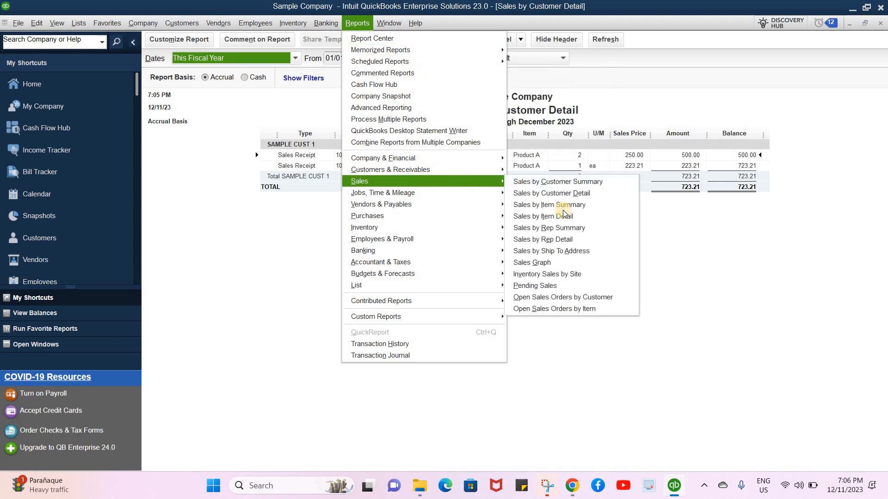
pyautogui.click(684, 276)
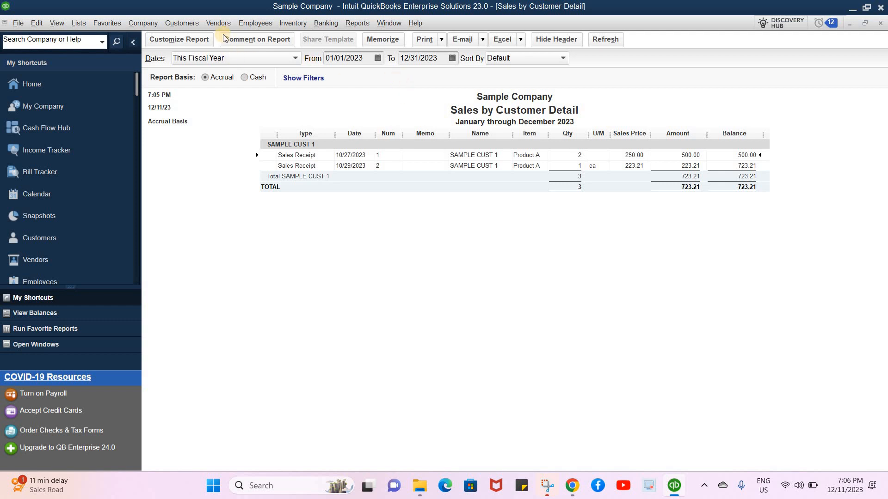
# Open the sales receipt form and go back to the saved receipt with sale no. 1.
pyautogui.click(183, 23)
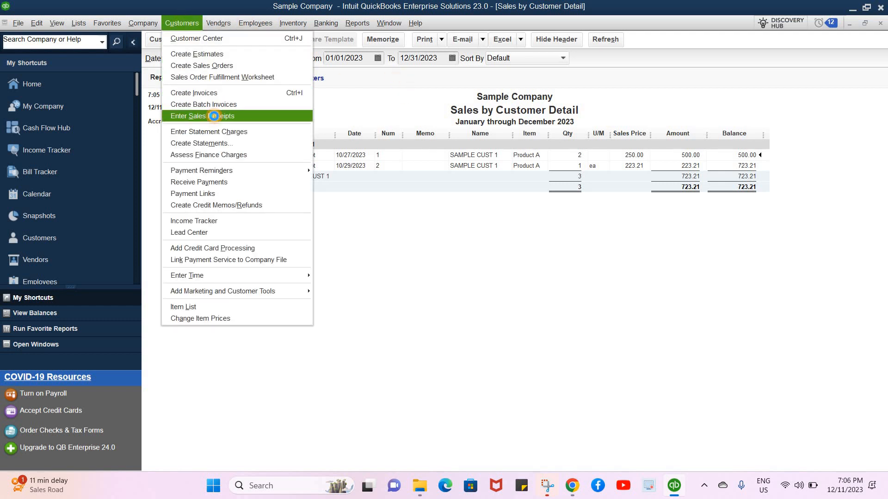
pyautogui.click(214, 116)
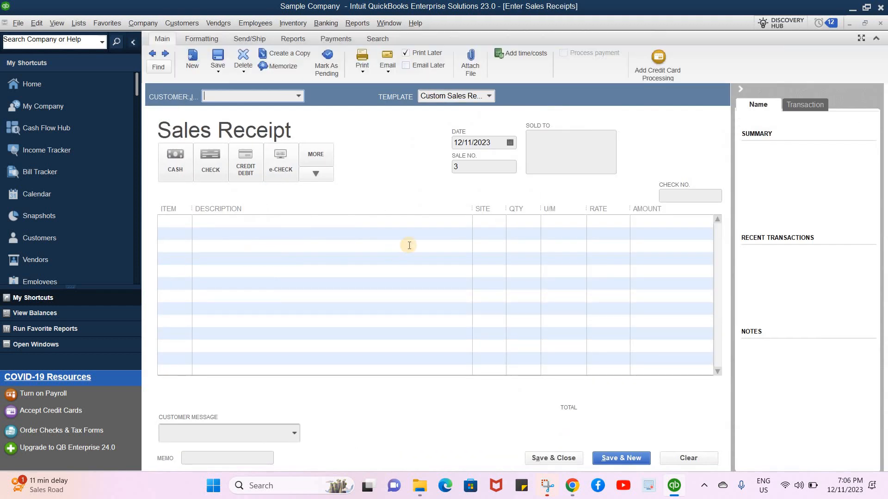
pyautogui.click(468, 167)
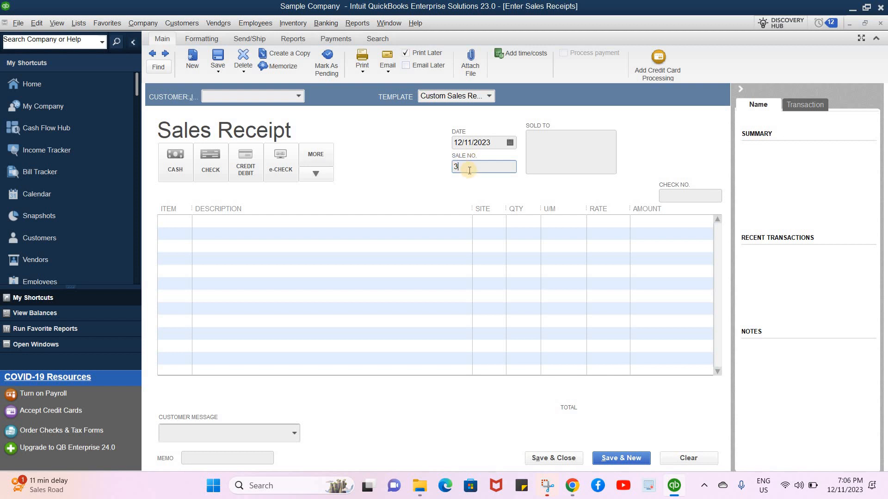
pyautogui.click(150, 55)
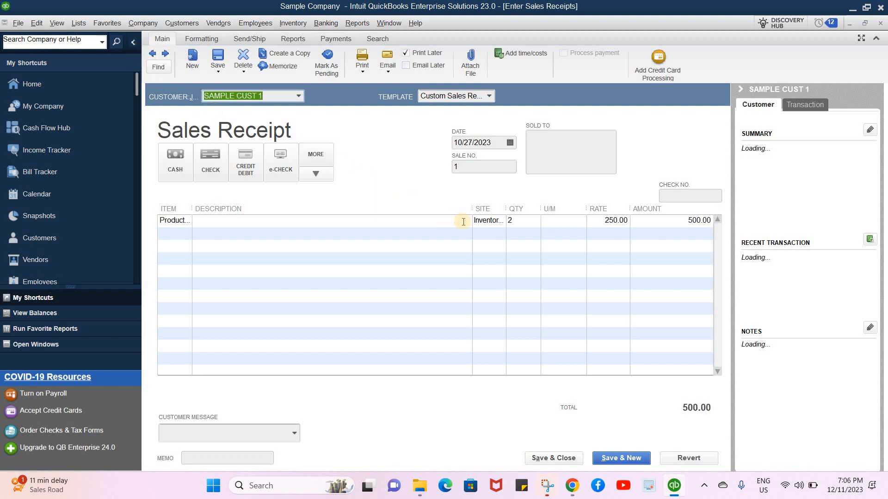
# Widen the Site and Item columns of the receipt's line table so their entries are fully readable.
pyautogui.moveTo(471, 211); pyautogui.dragTo(516, 218)
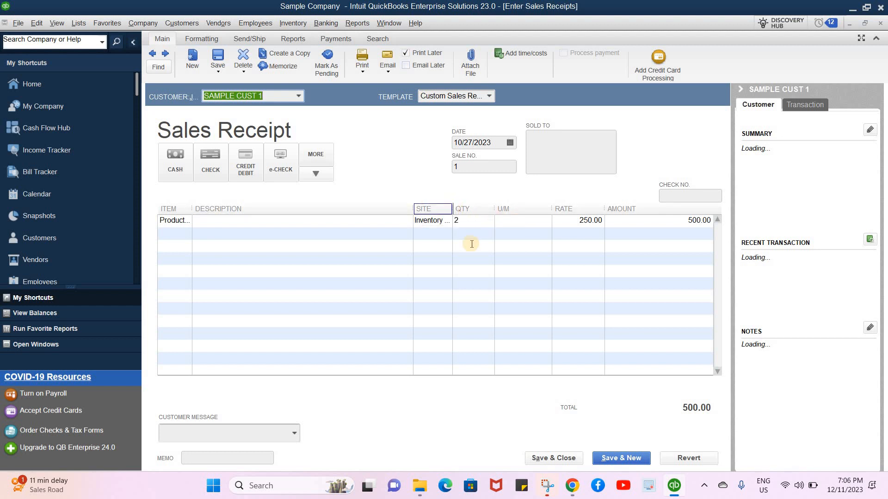
pyautogui.moveTo(413, 208); pyautogui.dragTo(447, 209)
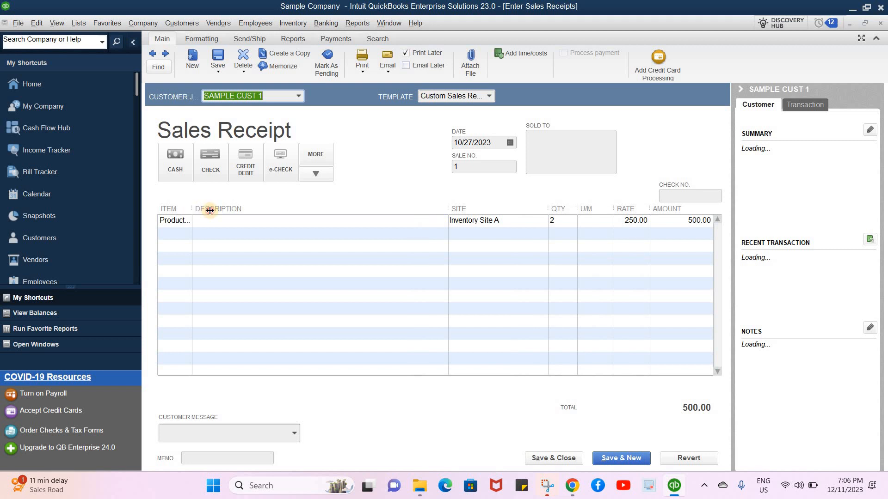
pyautogui.moveTo(192, 220); pyautogui.dragTo(221, 220)
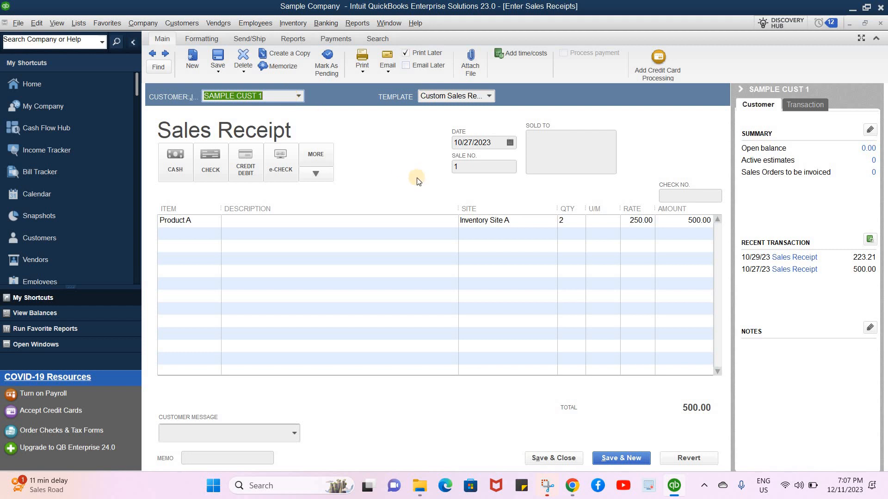
# Check the customer choices on the receipt, and return to the open Sales by Customer Detail report.
pyautogui.click(300, 97)
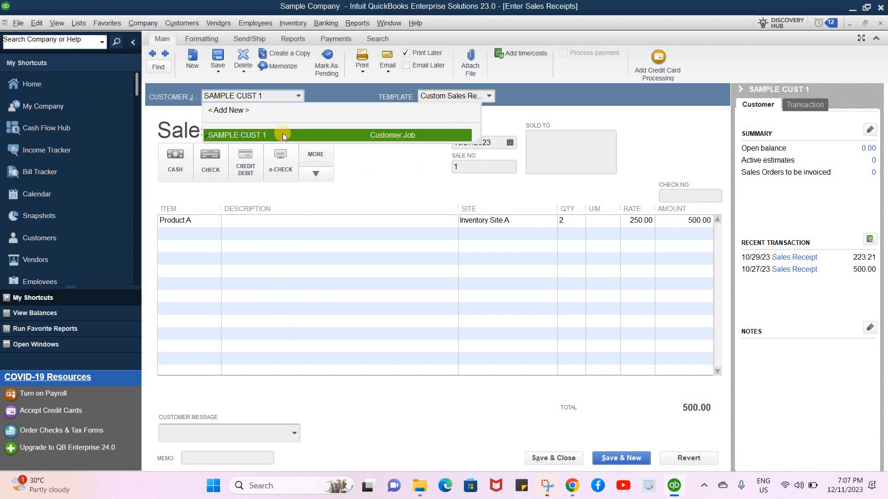
pyautogui.click(384, 165)
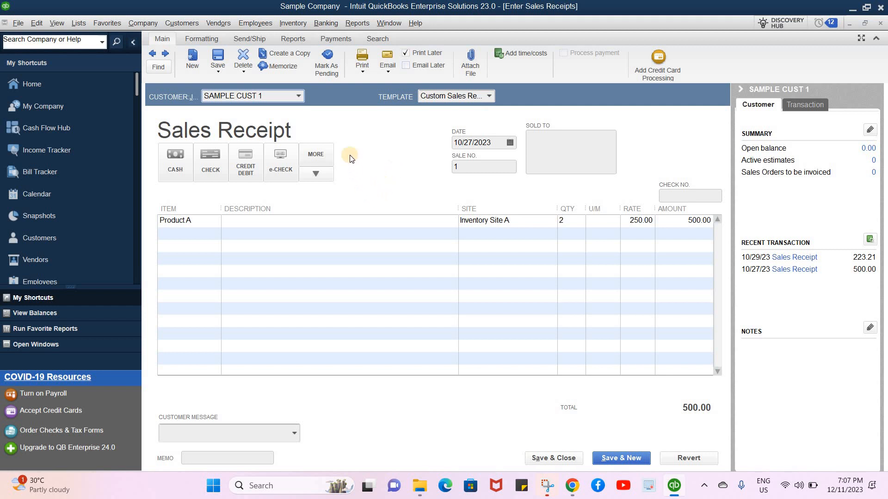
pyautogui.click(384, 23)
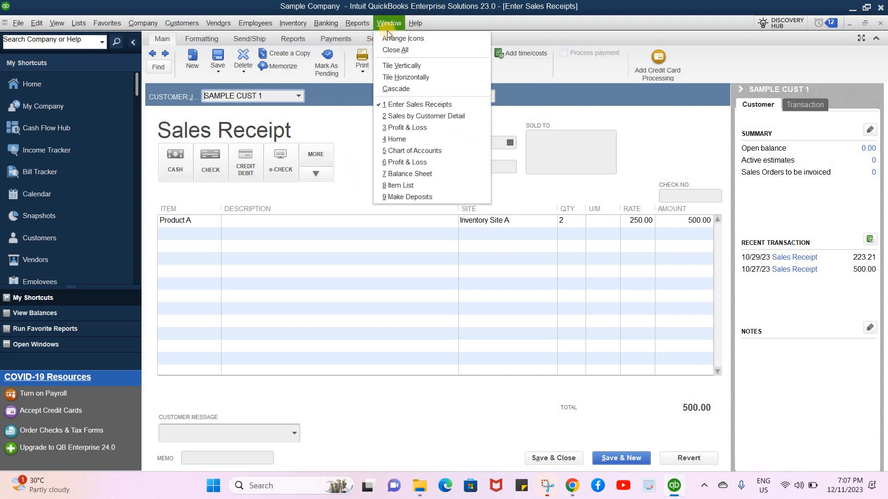
pyautogui.click(403, 118)
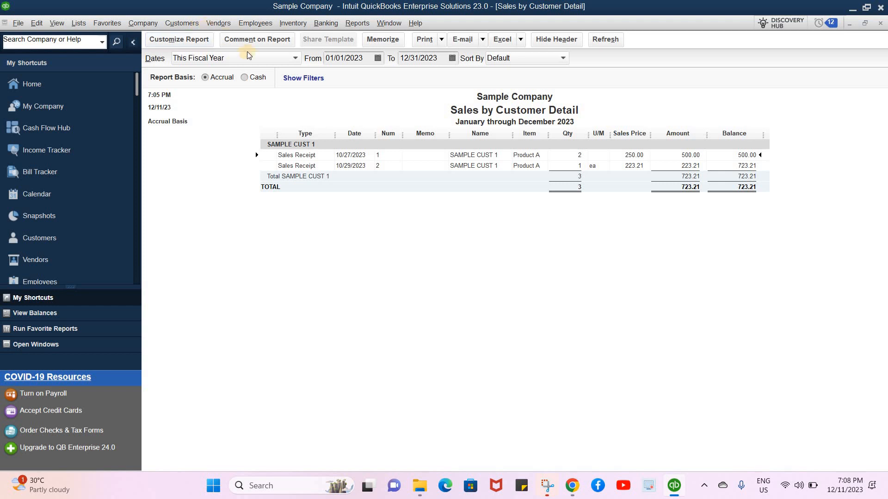
# Start a new vendor bill and choose Sample Vendor as its vendor.
pyautogui.click(222, 26)
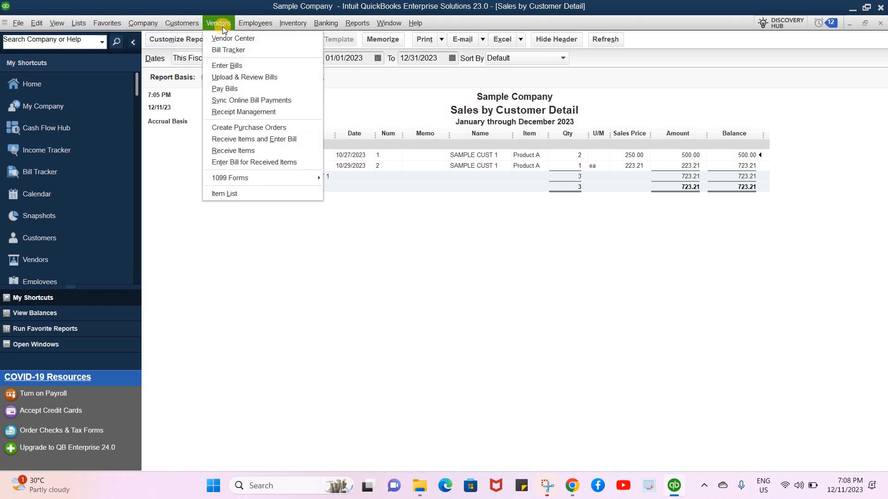
pyautogui.click(233, 65)
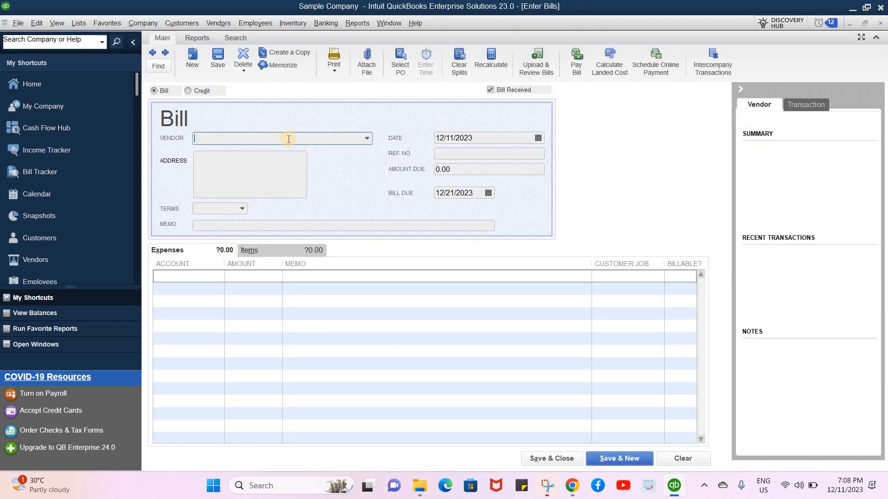
pyautogui.click(368, 139)
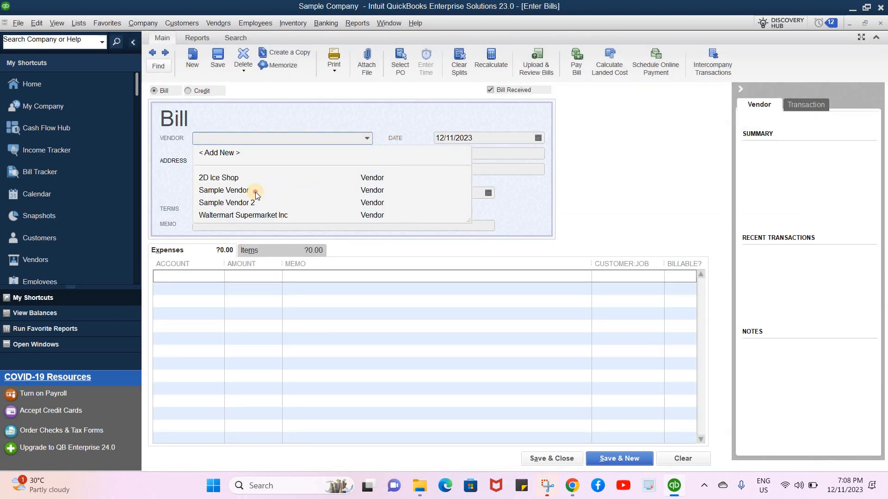
pyautogui.click(255, 191)
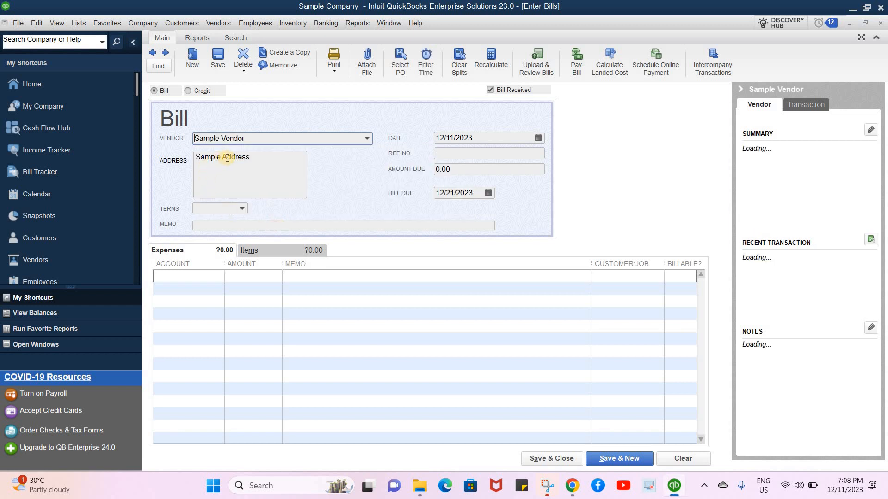
# Show the item lines of the new Sample Vendor bill instead of its expense lines.
pyautogui.click(467, 156)
pyautogui.click(277, 254)
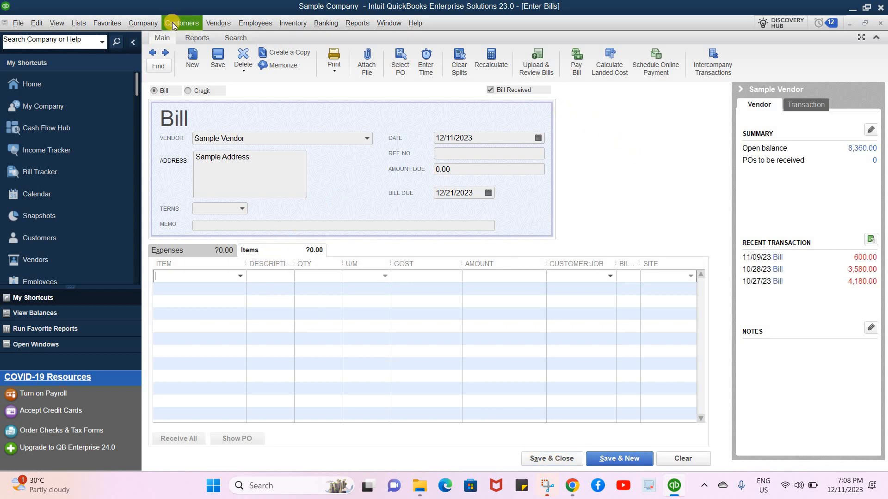
# Open the bill payment form, select the 2D Ice Shop bill with Check as the method, and cancel without paying.
pyautogui.click(213, 23)
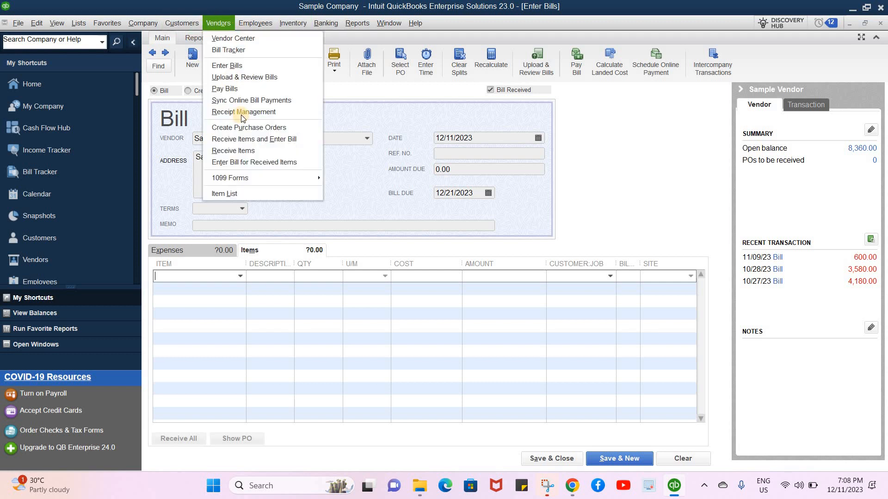
pyautogui.click(242, 89)
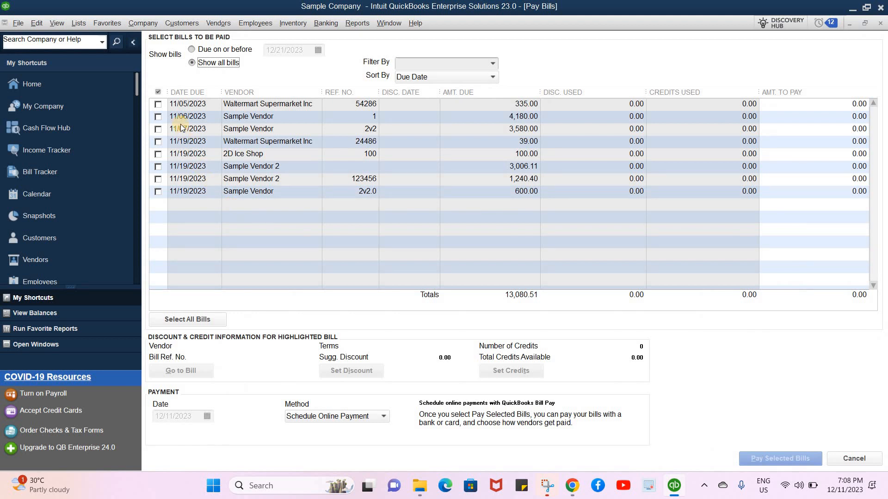
pyautogui.click(158, 178)
pyautogui.click(158, 154)
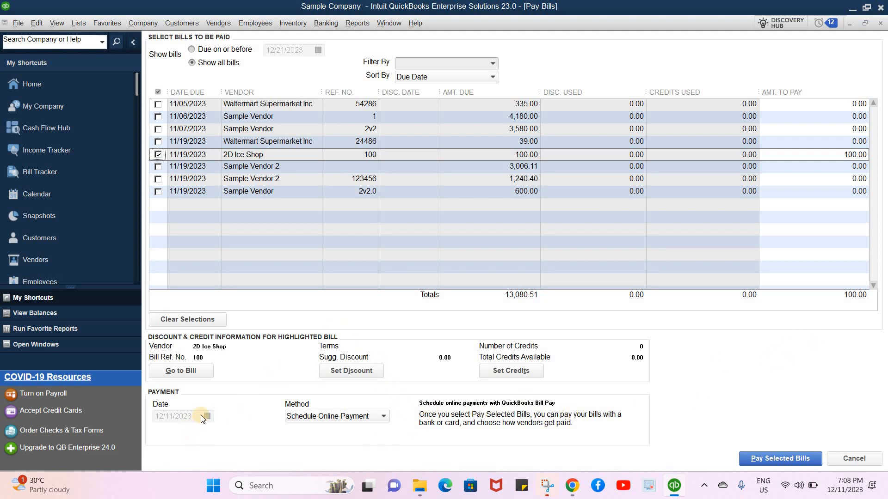
pyautogui.click(385, 417)
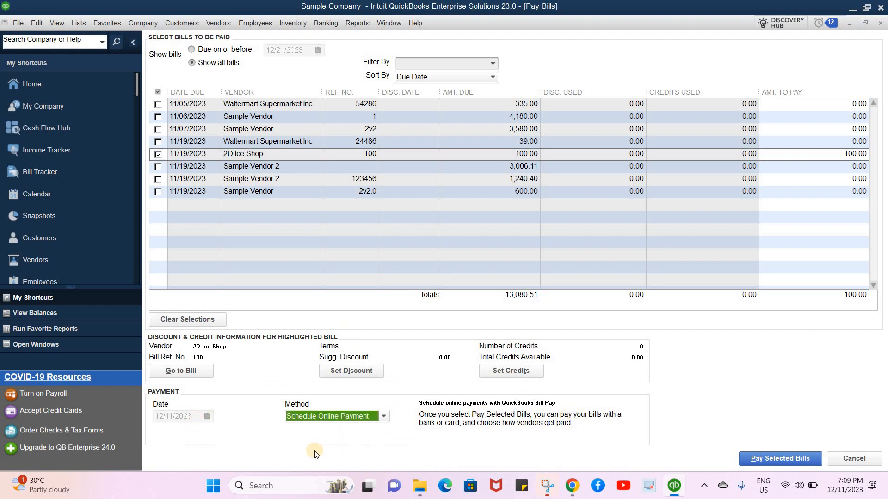
pyautogui.click(318, 443)
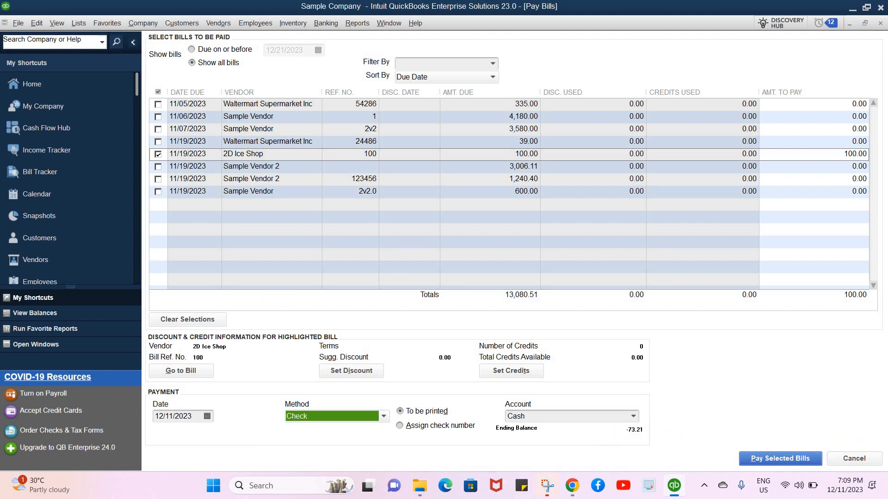
pyautogui.click(854, 458)
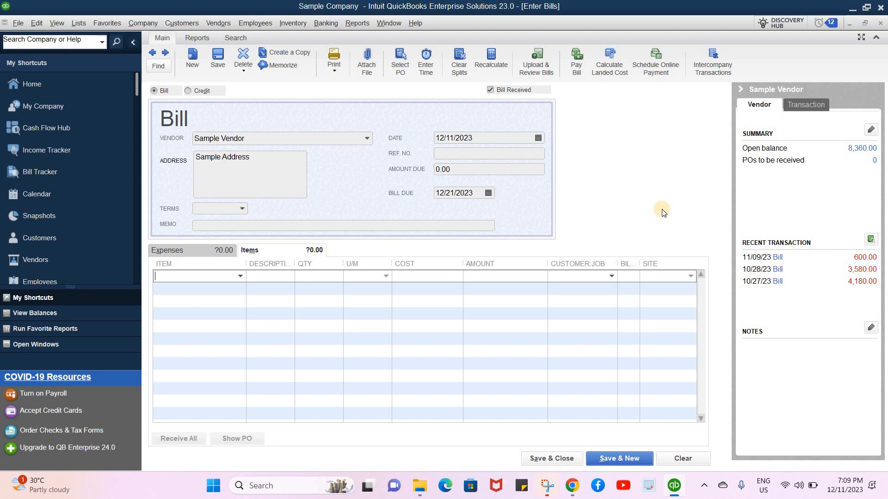
# Open the Item List, widen its Type column to fit the full entries, and narrow the Description column.
pyautogui.click(79, 23)
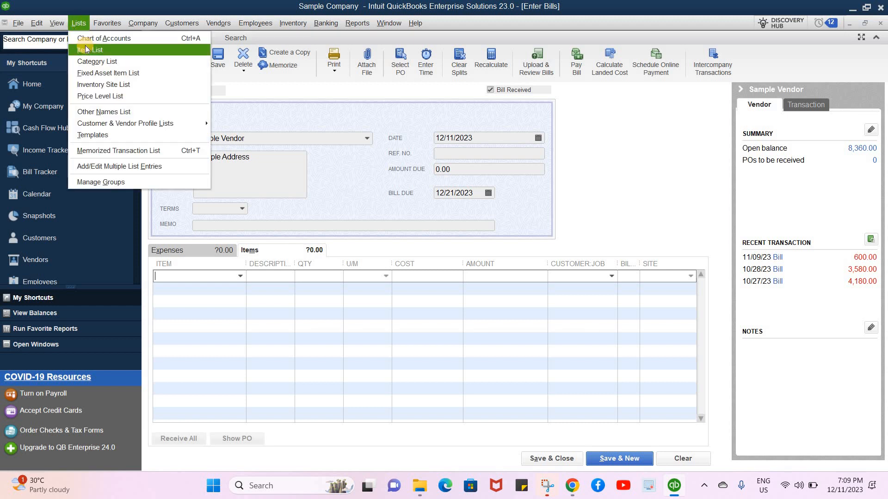
pyautogui.click(88, 49)
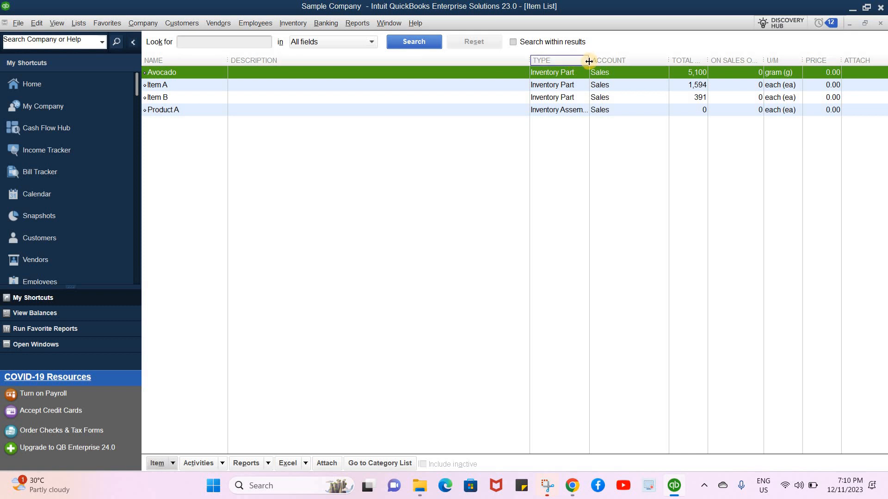
pyautogui.moveTo(594, 62); pyautogui.dragTo(614, 61)
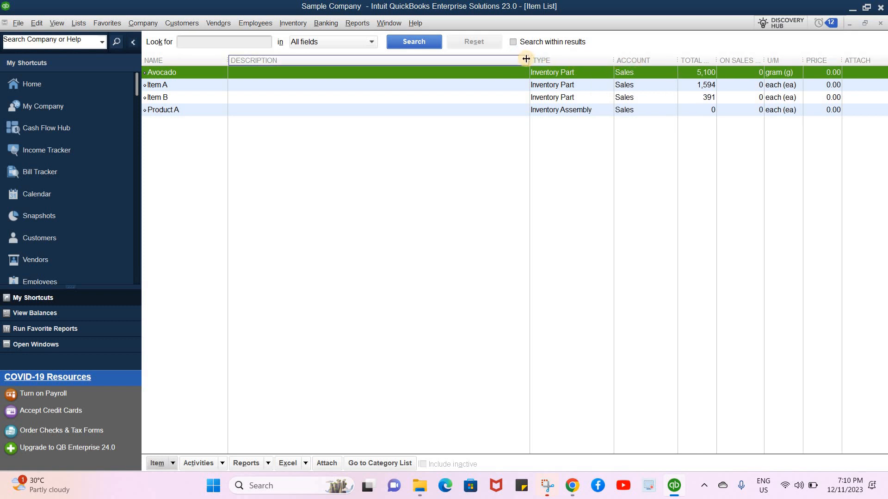
pyautogui.moveTo(526, 59); pyautogui.dragTo(501, 64)
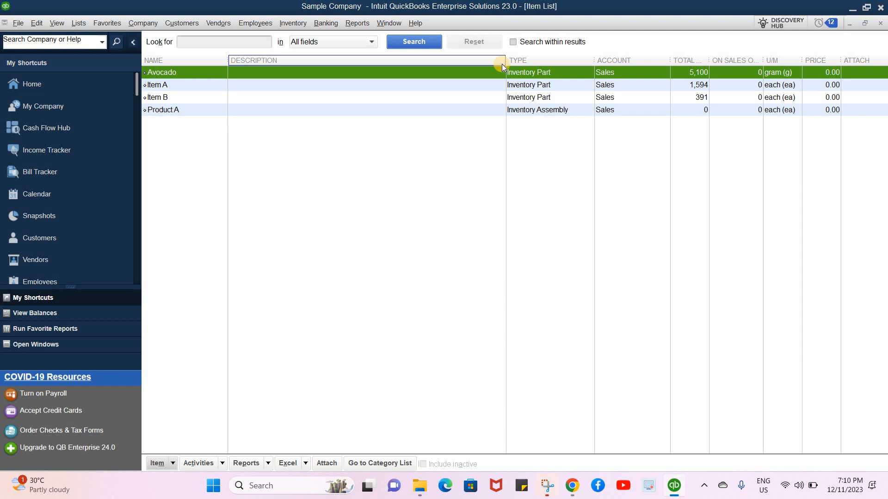
# Open the memorized Balance Sheet report and drill into the transactions behind the Inventory Asset balance.
pyautogui.click(367, 23)
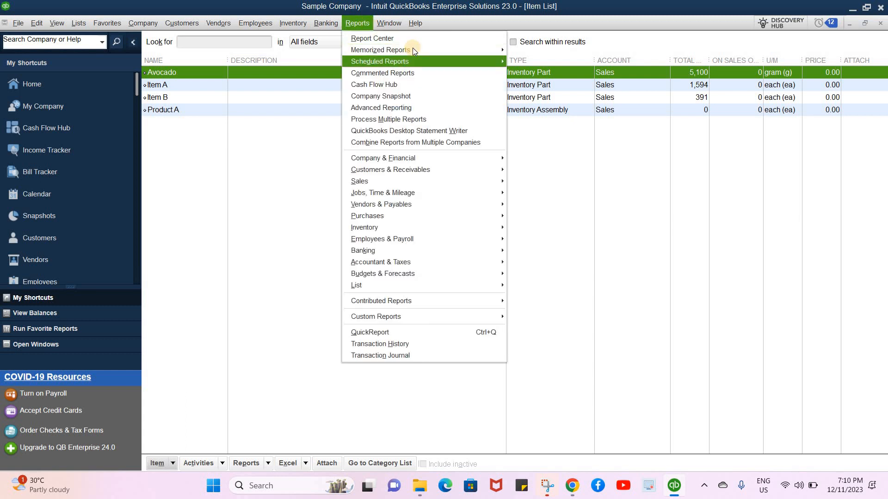
pyautogui.moveTo(431, 49)
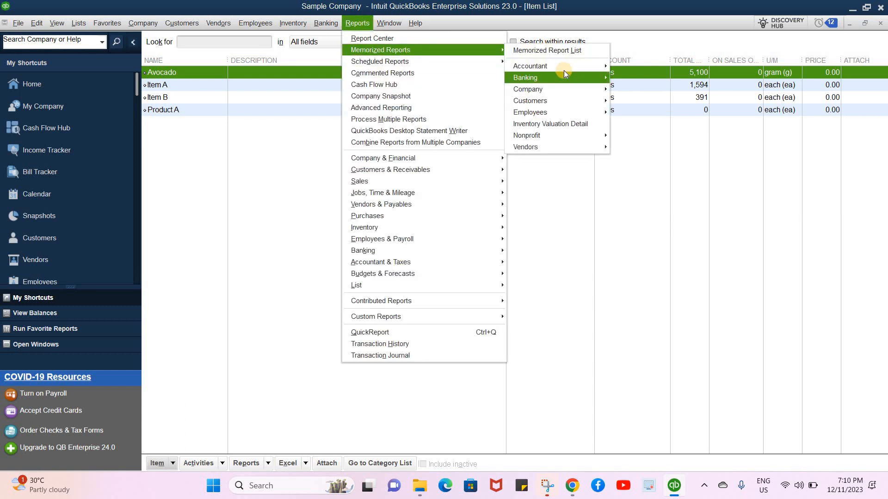
pyautogui.moveTo(564, 71)
pyautogui.click(684, 87)
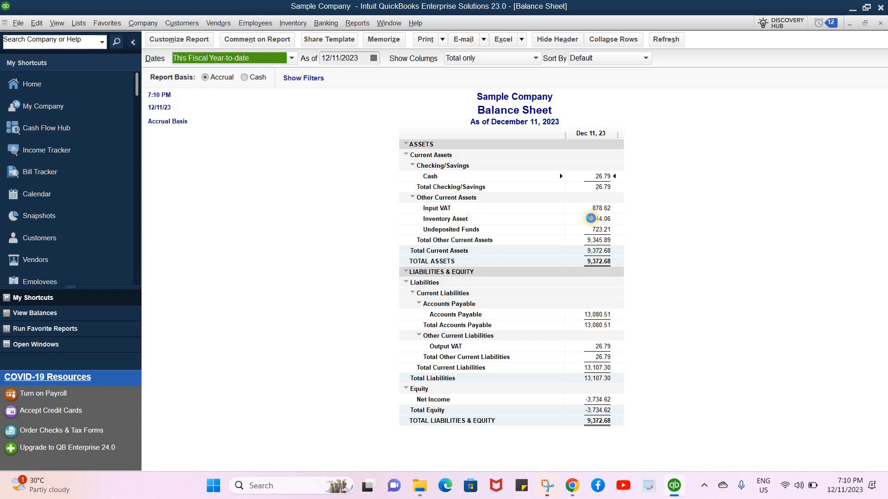
pyautogui.doubleClick(592, 219)
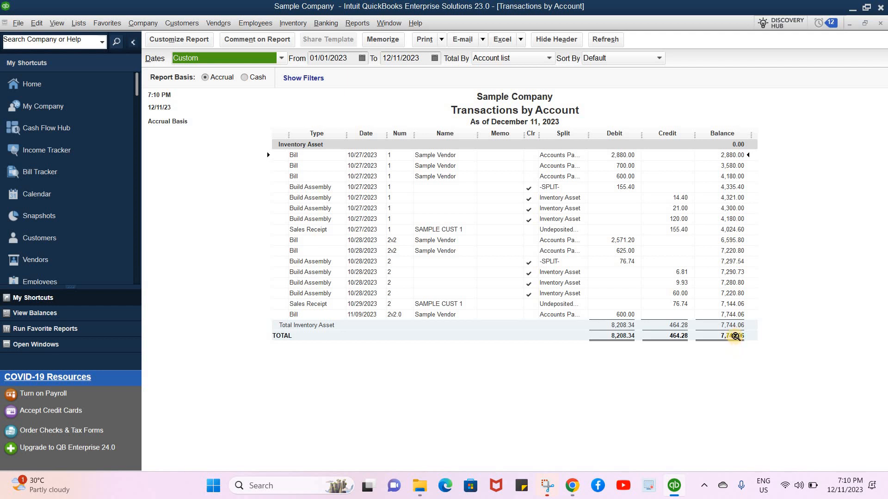
# Open the Inventory Valuation Detail report, and the Quantity on Hand by Site report after it.
pyautogui.click(357, 24)
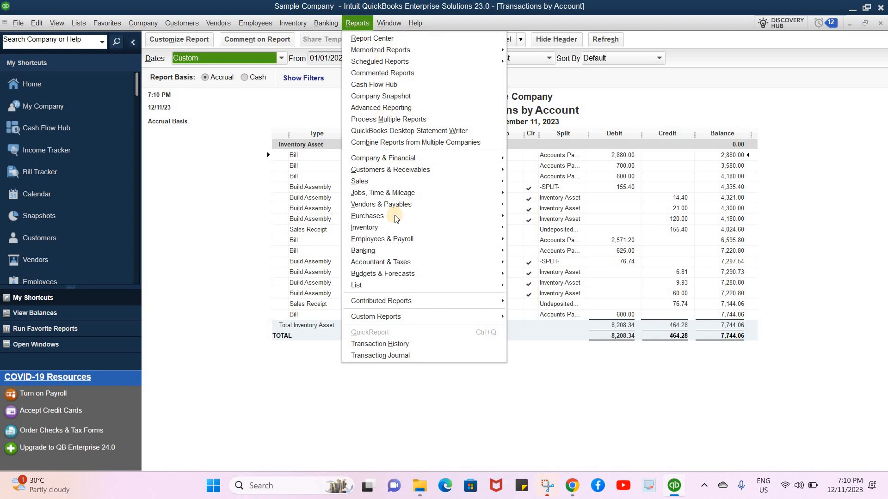
pyautogui.moveTo(416, 231)
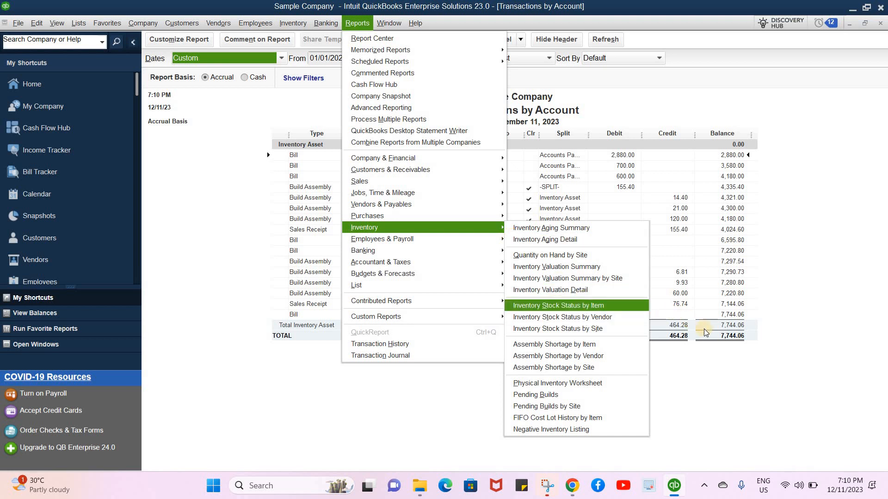
pyautogui.click(563, 293)
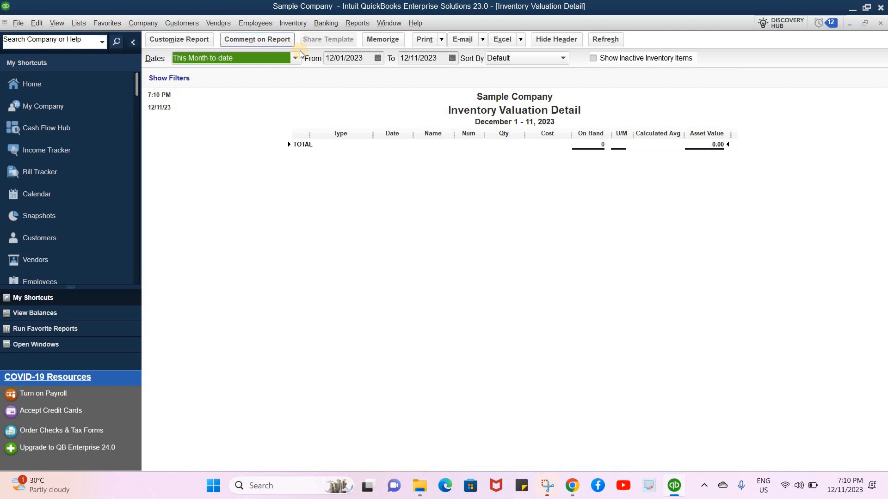
pyautogui.click(358, 24)
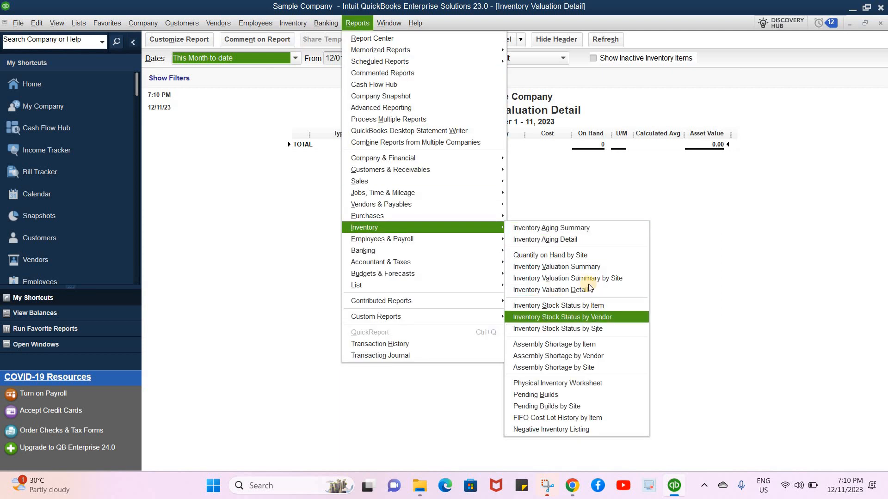
pyautogui.click(584, 256)
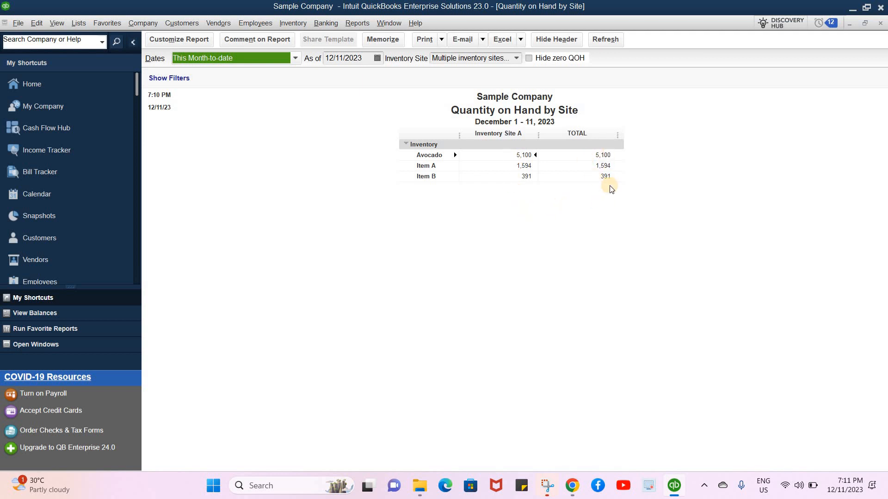
# Open the Inventory Valuation Summary report to review stock quantities and asset values by item.
pyautogui.click(387, 24)
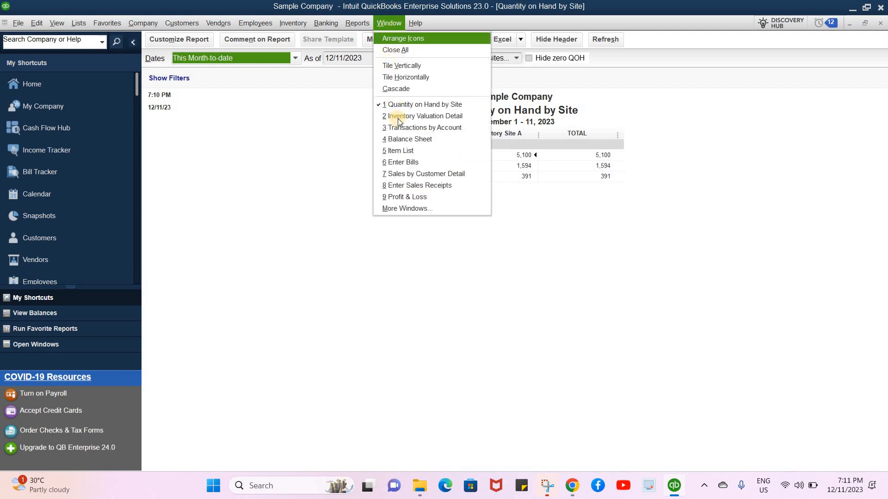
pyautogui.moveTo(354, 22)
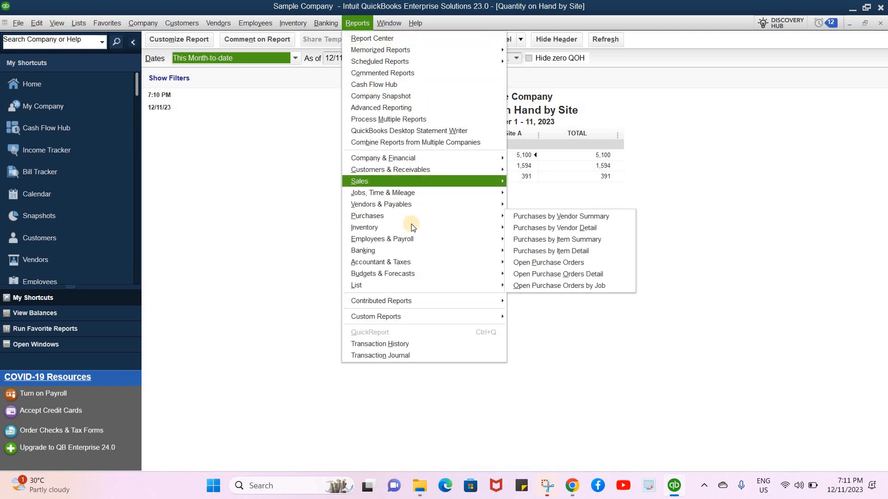
pyautogui.moveTo(413, 227)
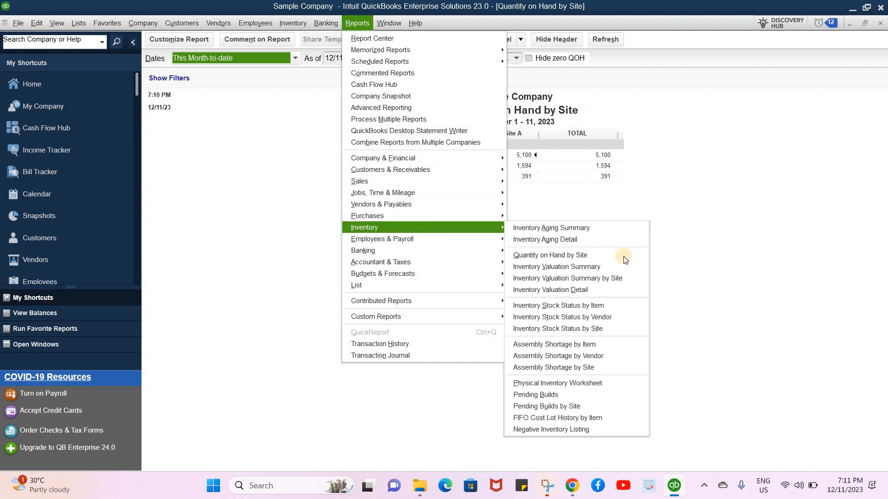
pyautogui.click(595, 267)
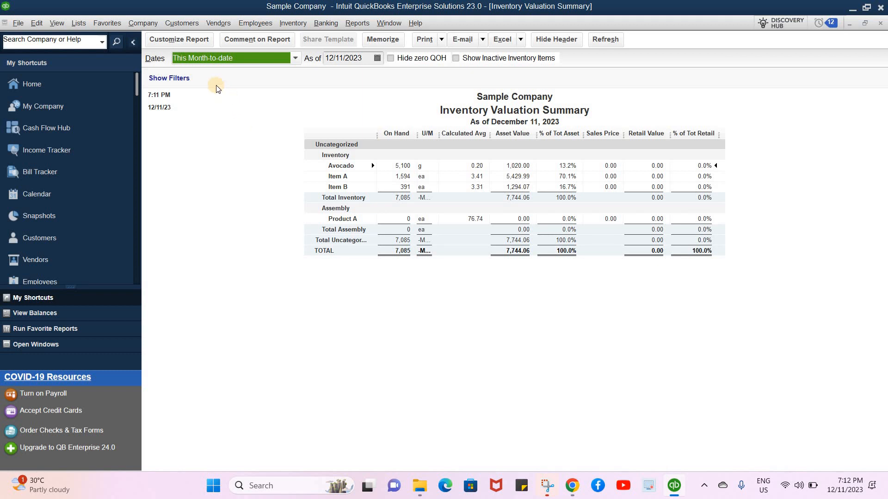
# From the Item List, view the new item form for an Inventory Part, and close both without saving an item.
pyautogui.click(80, 21)
pyautogui.click(90, 48)
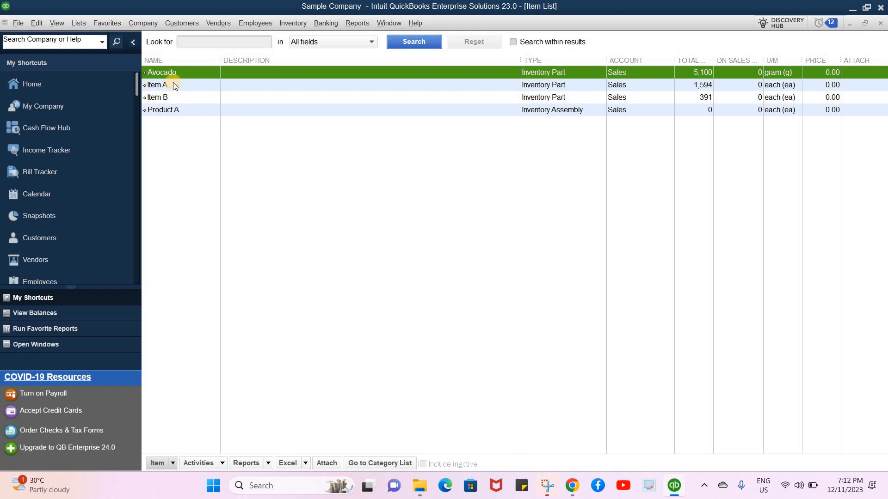
pyautogui.click(172, 463)
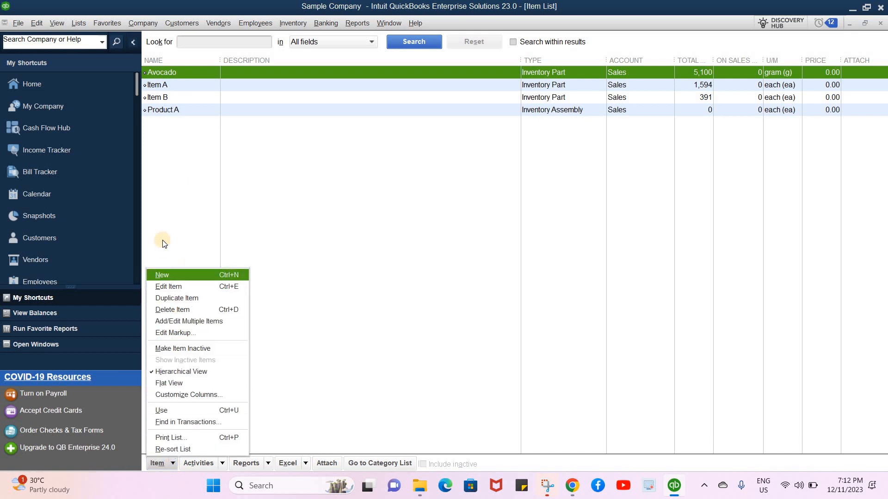
pyautogui.click(173, 276)
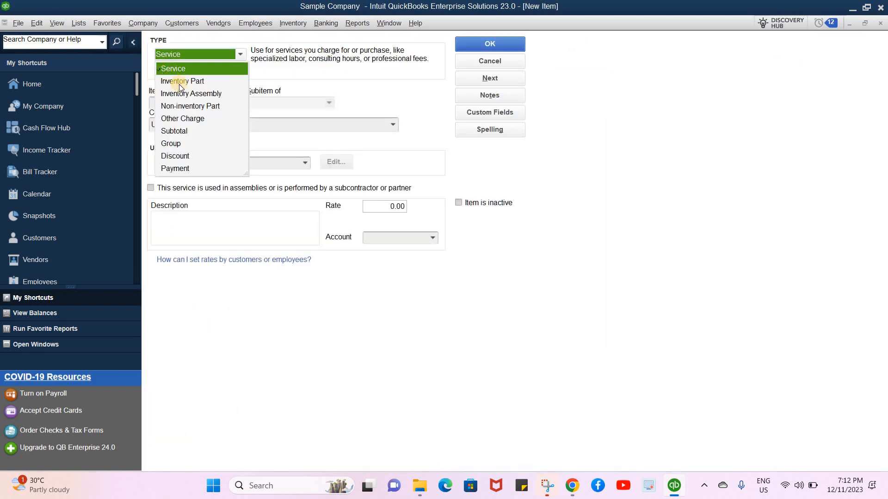
pyautogui.click(181, 82)
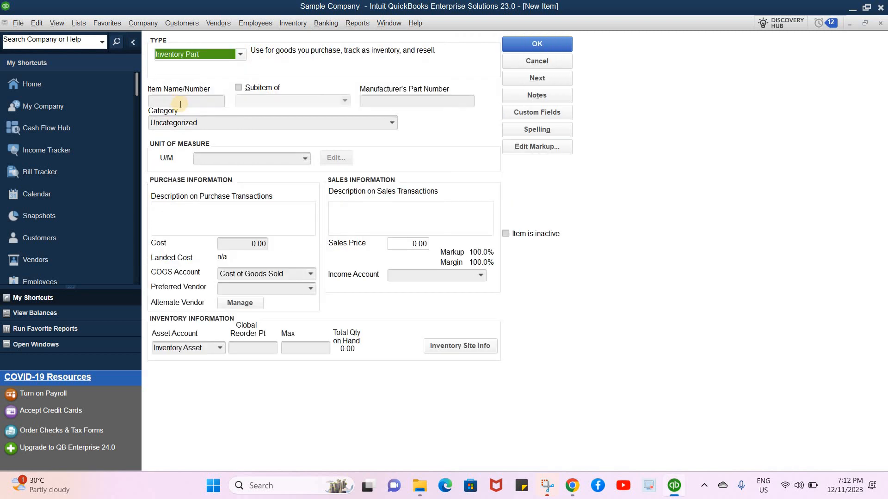
pyautogui.click(179, 102)
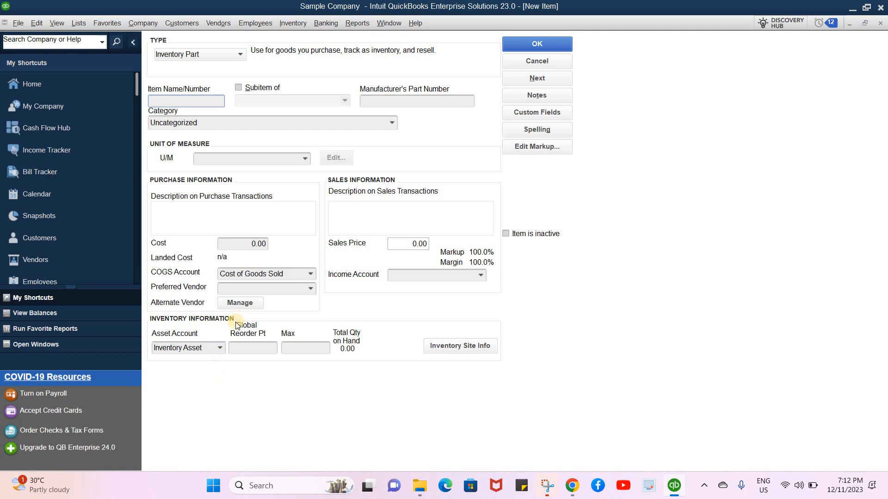
pyautogui.click(528, 65)
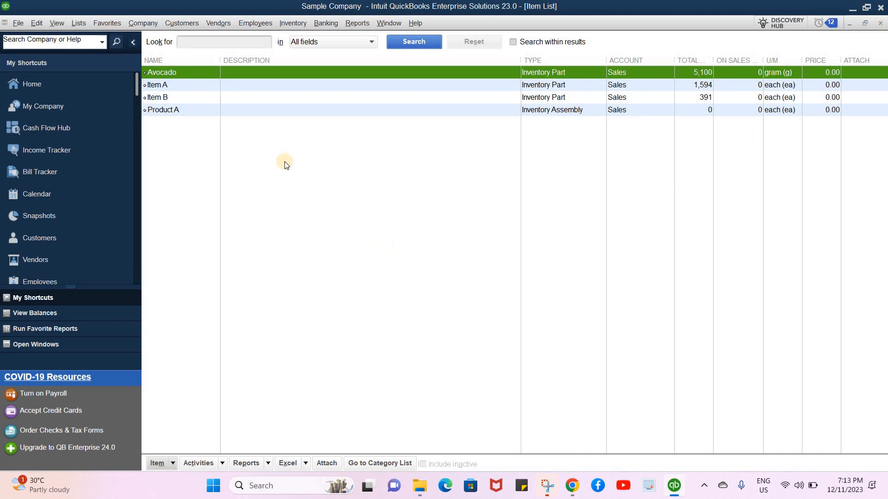
pyautogui.press('Escape')
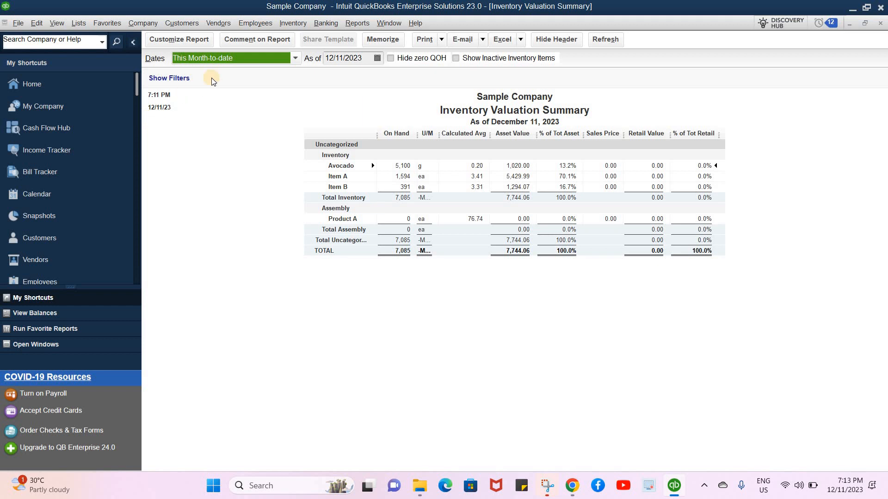
# Open the memorized Balance Sheet report from the Accountant group.
pyautogui.click(359, 26)
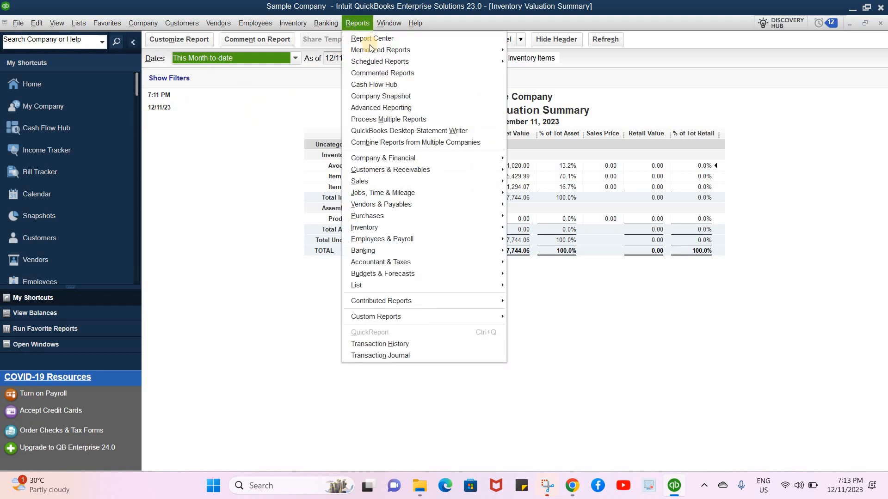
pyautogui.moveTo(403, 52)
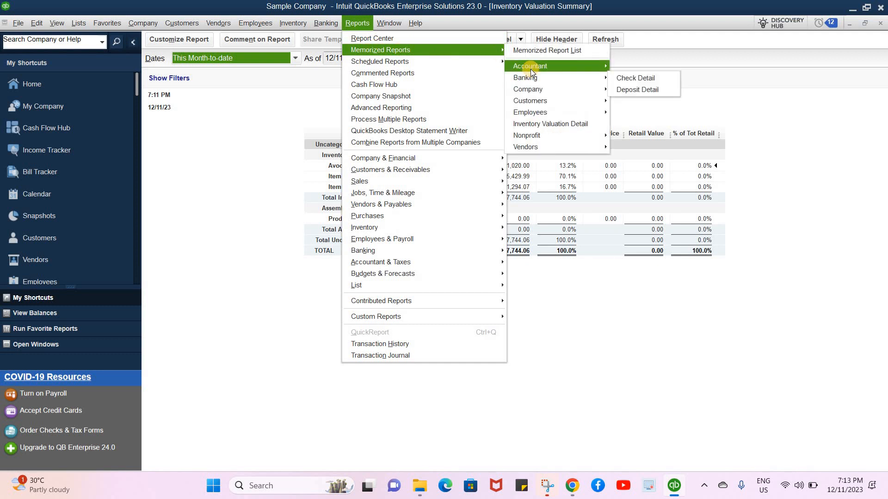
pyautogui.moveTo(530, 69)
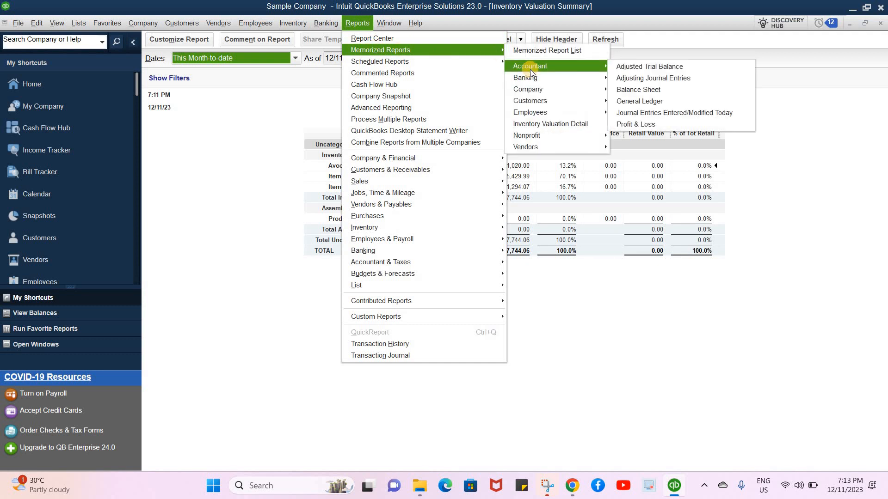
pyautogui.moveTo(576, 75)
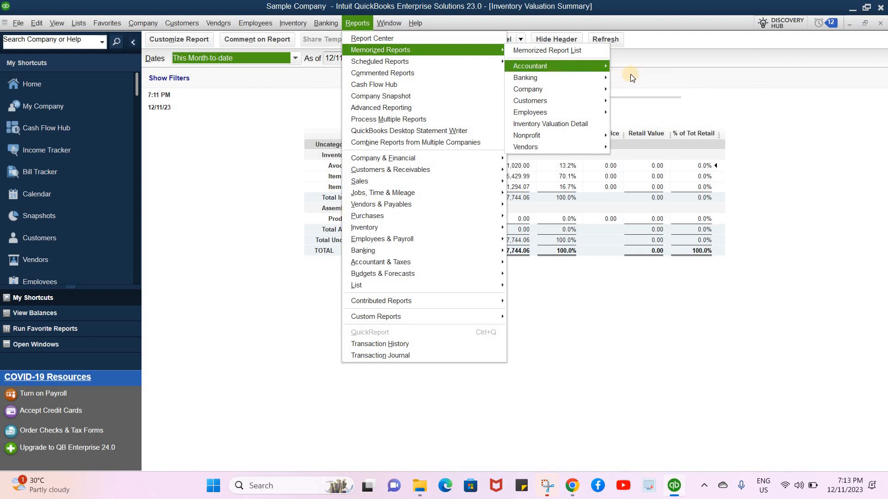
pyautogui.moveTo(603, 65)
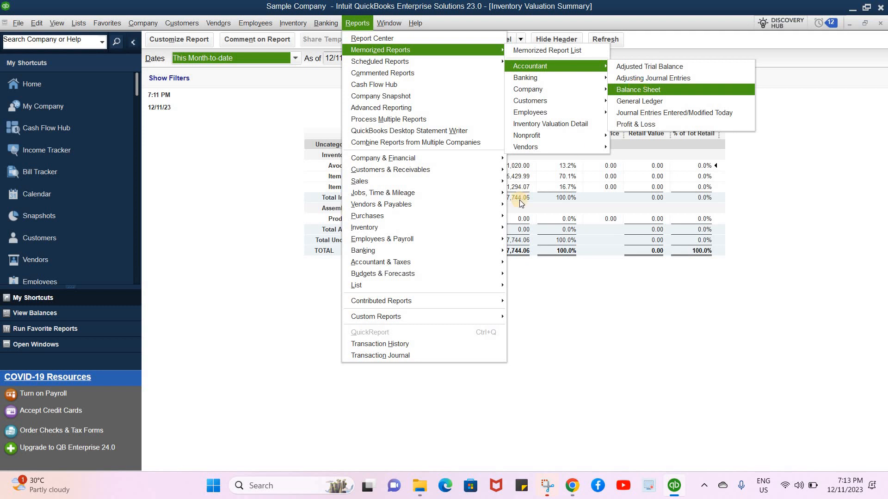
pyautogui.press('Return')
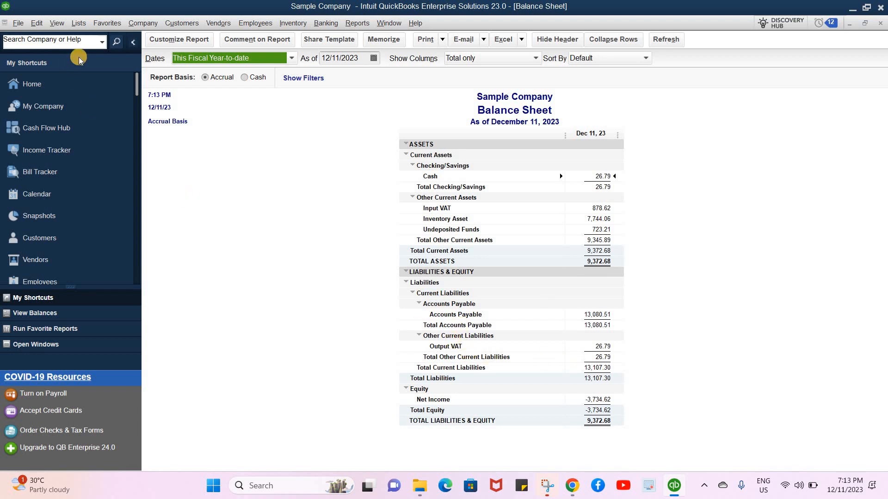
# From the Chart of Accounts, start a new account of the type Other Current Liability.
pyautogui.click(85, 22)
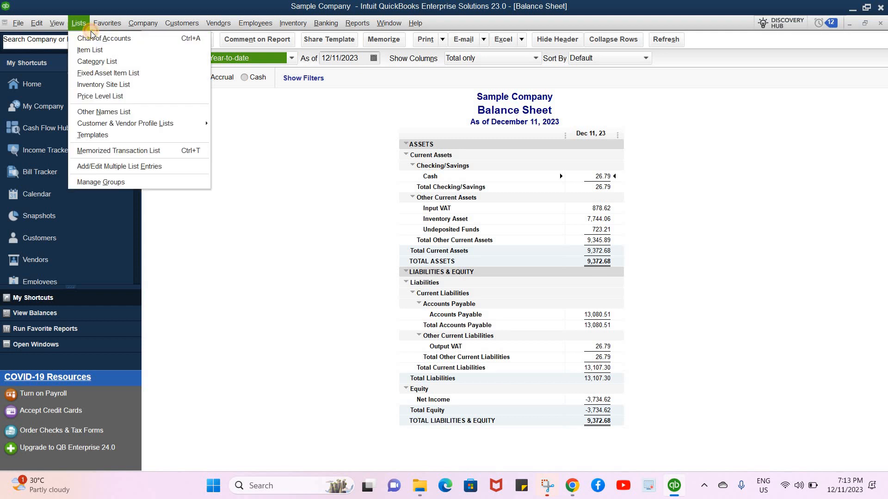
pyautogui.click(89, 40)
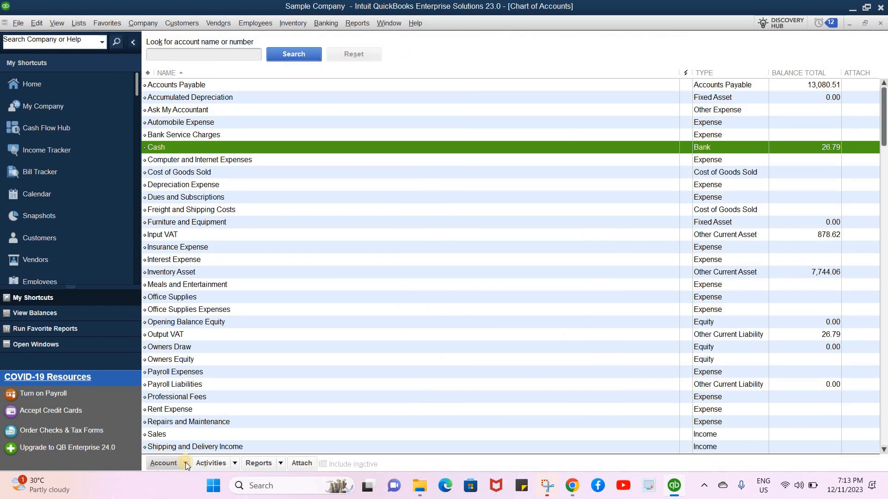
pyautogui.click(185, 463)
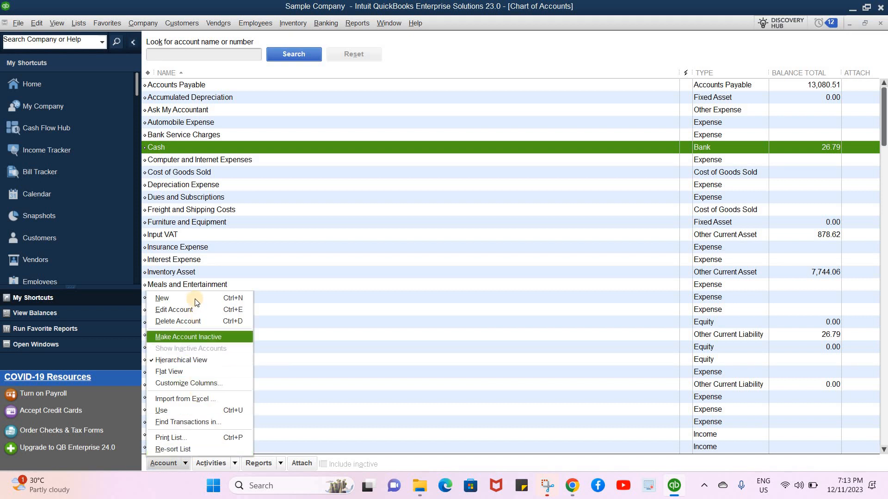
pyautogui.click(195, 299)
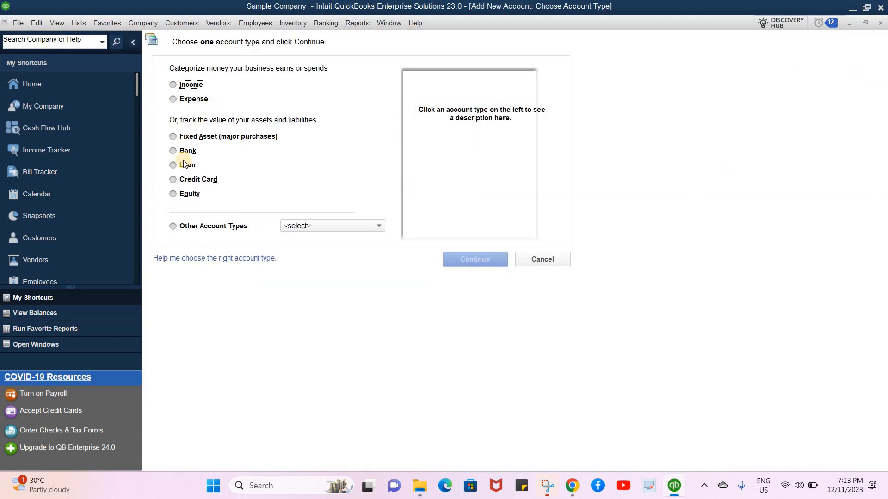
pyautogui.click(173, 227)
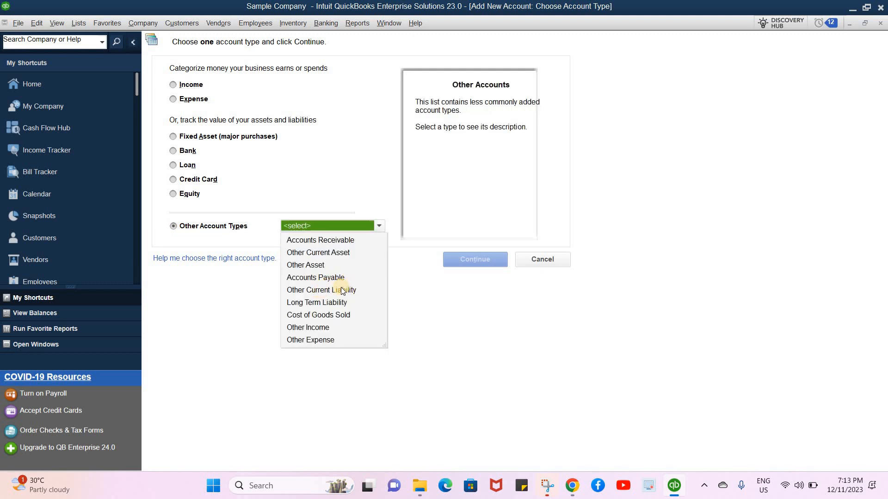
pyautogui.click(346, 290)
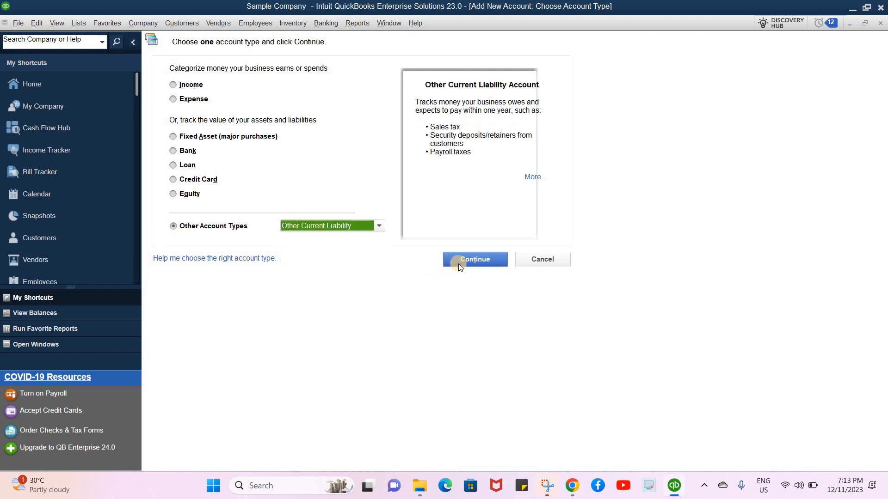
pyautogui.click(464, 261)
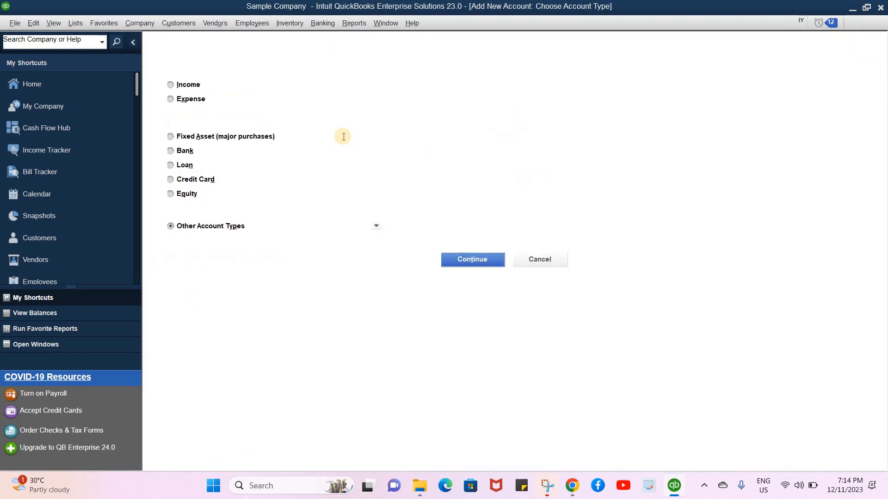
# Try to save the new account under the name Output Vat, and cancel the account form.
pyautogui.write('O')
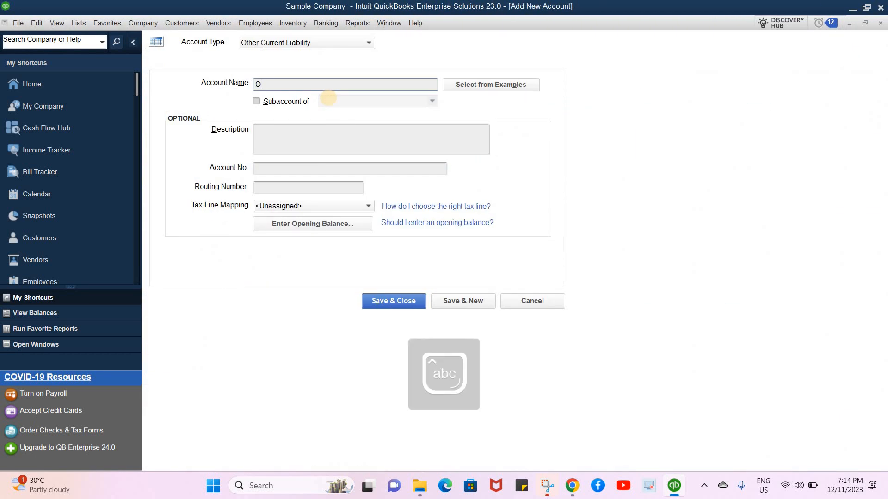
pyautogui.write('utput Vat')
pyautogui.click(381, 300)
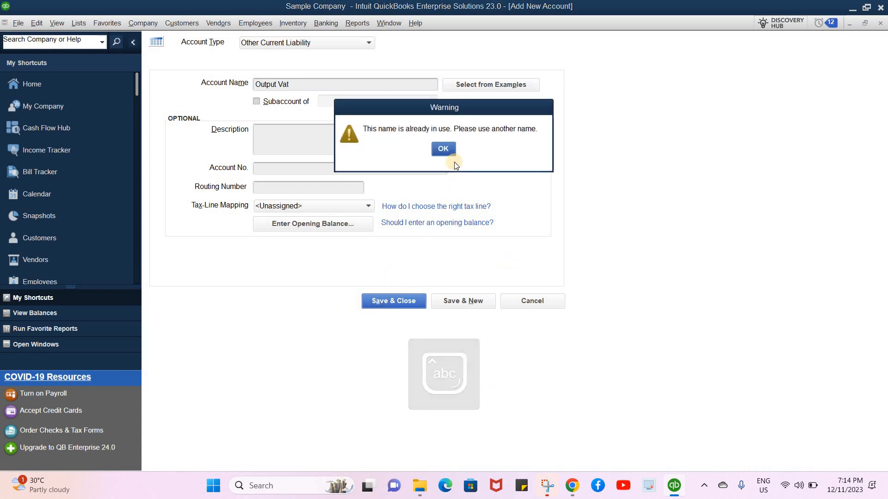
pyautogui.click(444, 146)
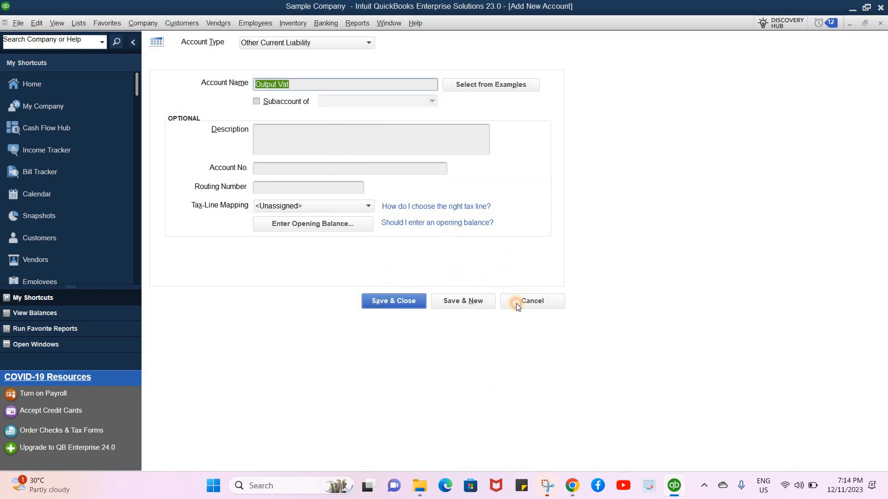
pyautogui.click(516, 303)
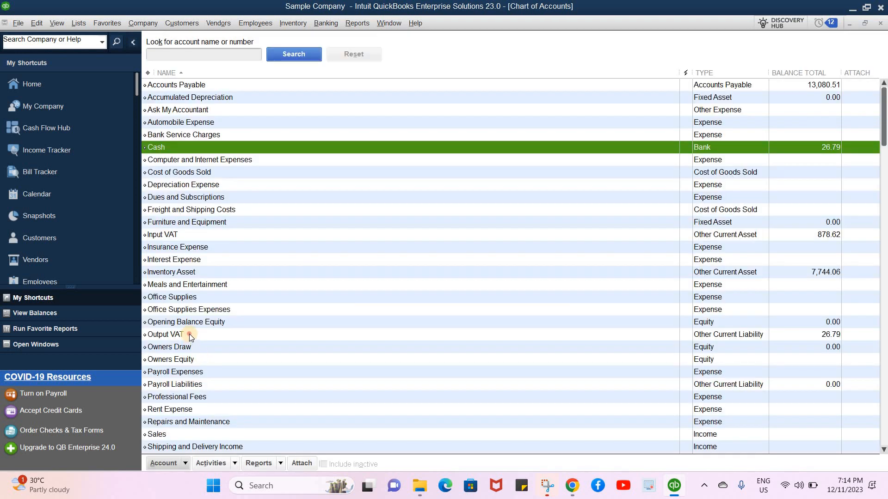
# Select the Output VAT account in the Chart of Accounts and return to the Balance Sheet report.
pyautogui.click(788, 337)
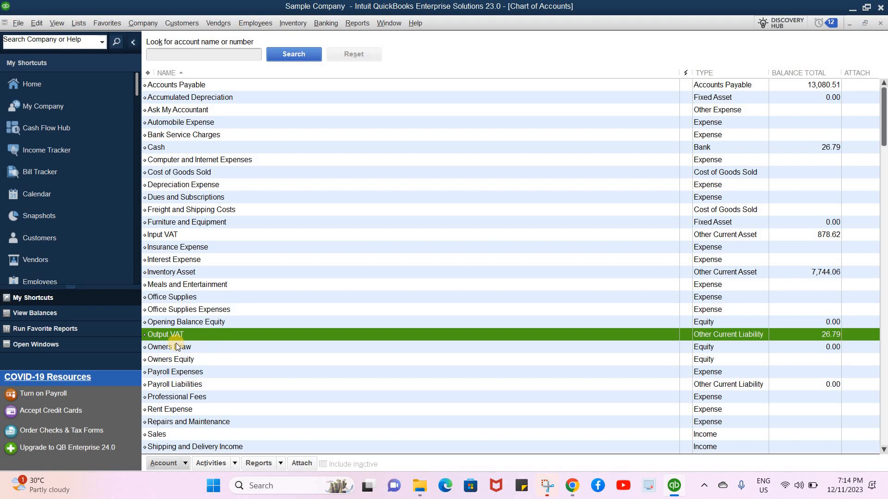
pyautogui.click(381, 26)
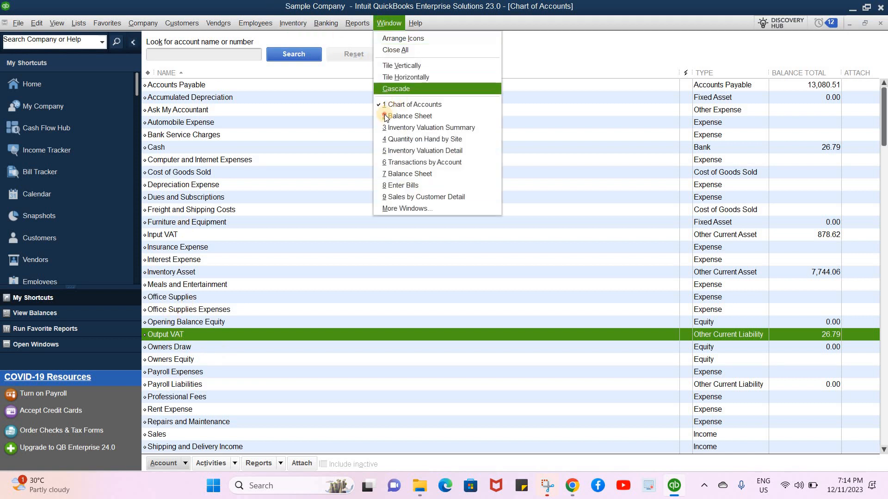
pyautogui.click(384, 115)
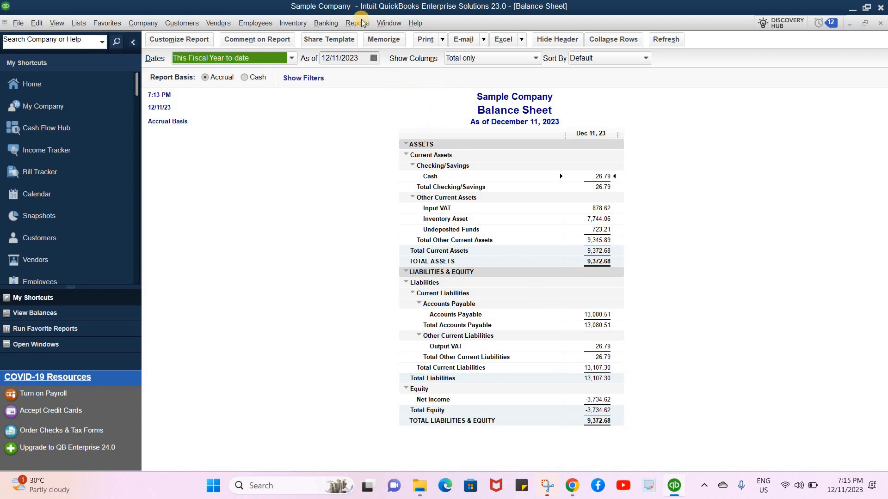
# Open the memorized Profit & Loss report from the Accountant group.
pyautogui.click(387, 23)
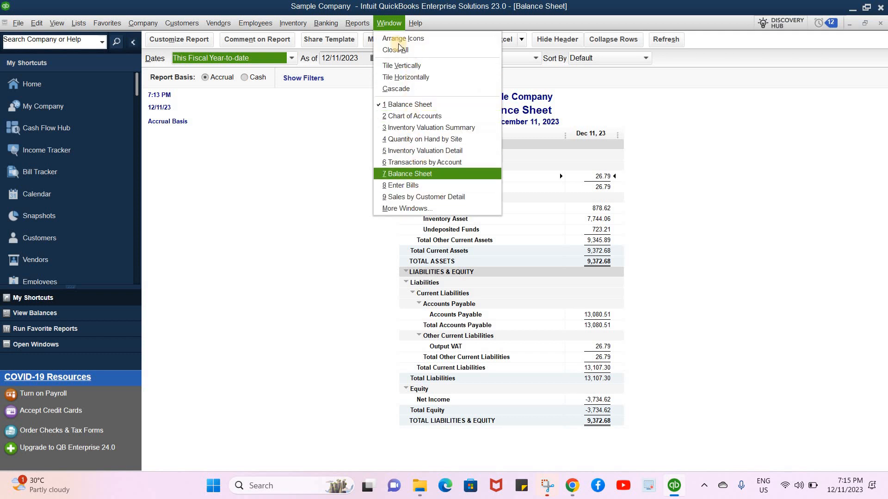
pyautogui.click(358, 23)
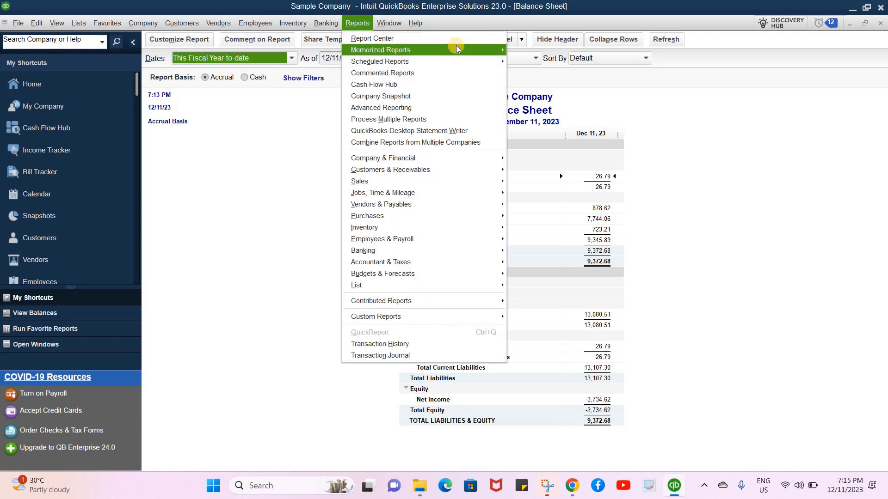
pyautogui.moveTo(457, 50)
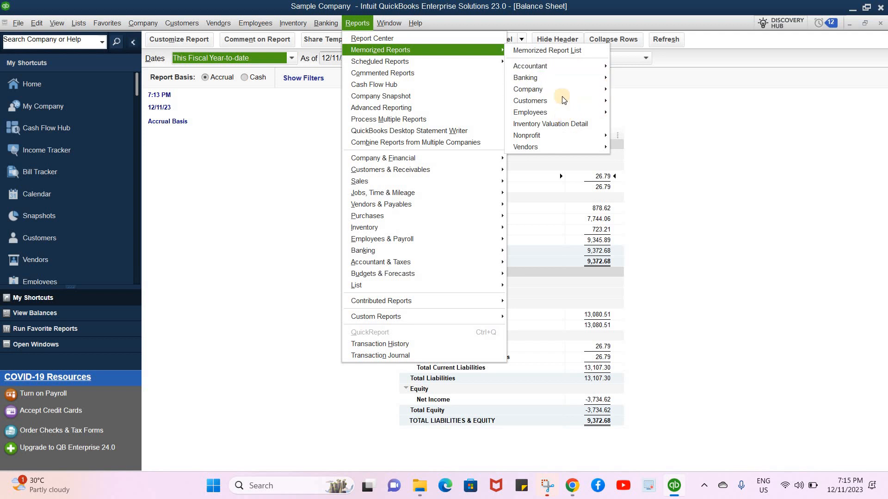
pyautogui.moveTo(585, 65)
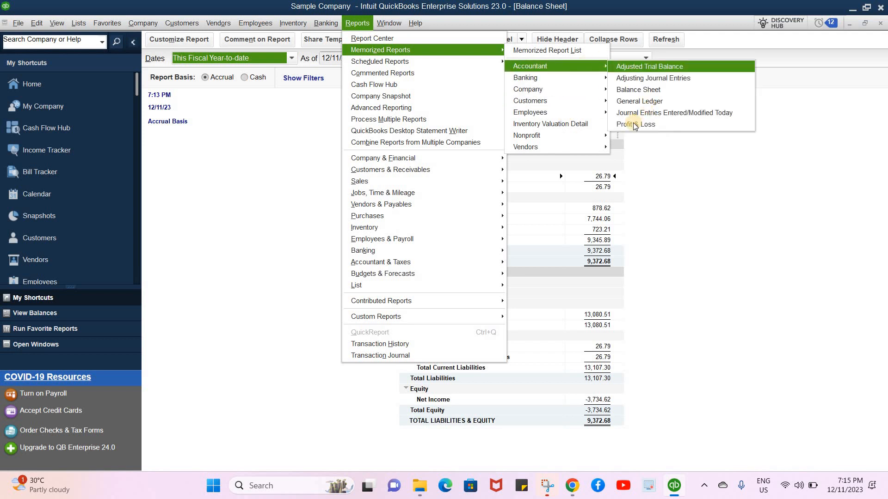
pyautogui.click(634, 123)
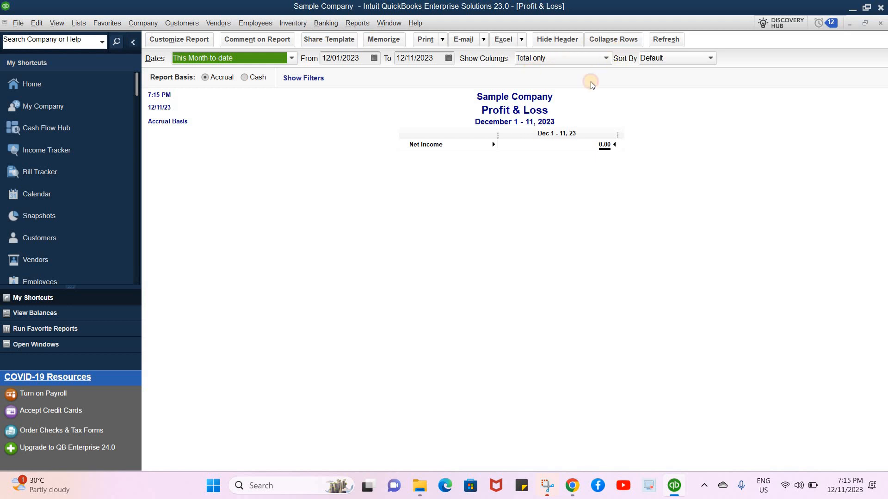
# Show the Profit & Loss report's columns by Month and set its date range to This Fiscal Year.
pyautogui.click(605, 58)
pyautogui.click(550, 149)
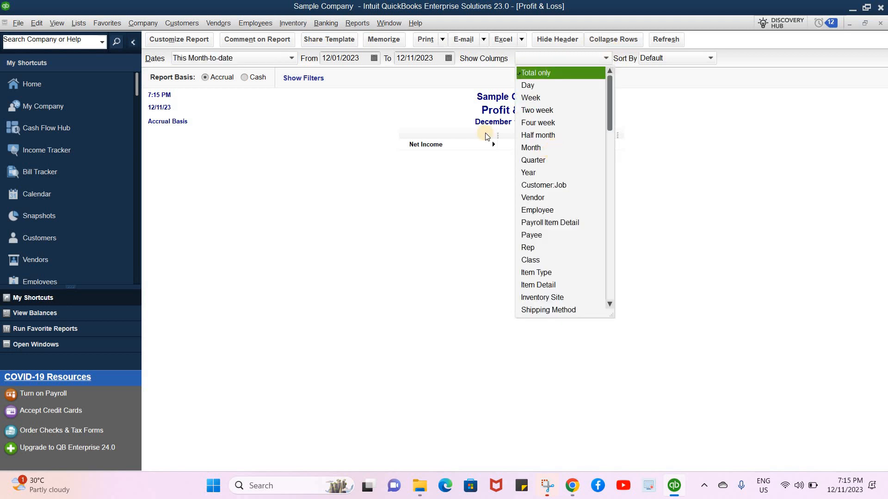
pyautogui.click(292, 56)
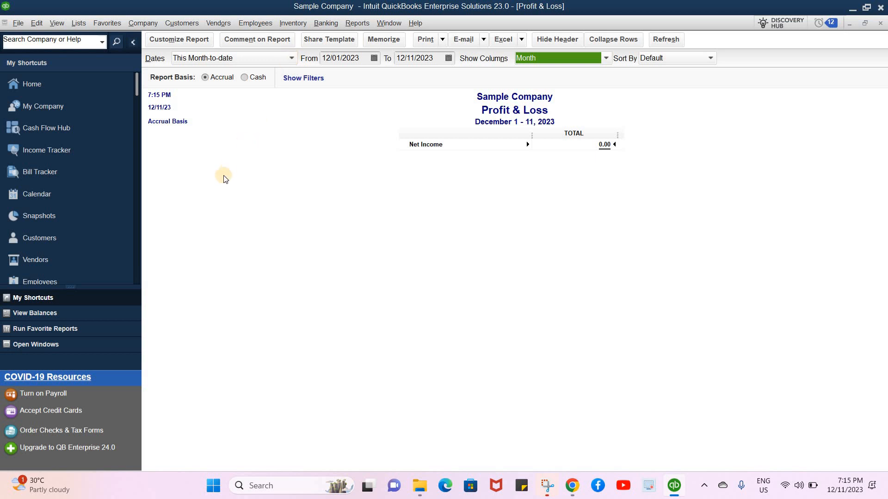
pyautogui.click(226, 174)
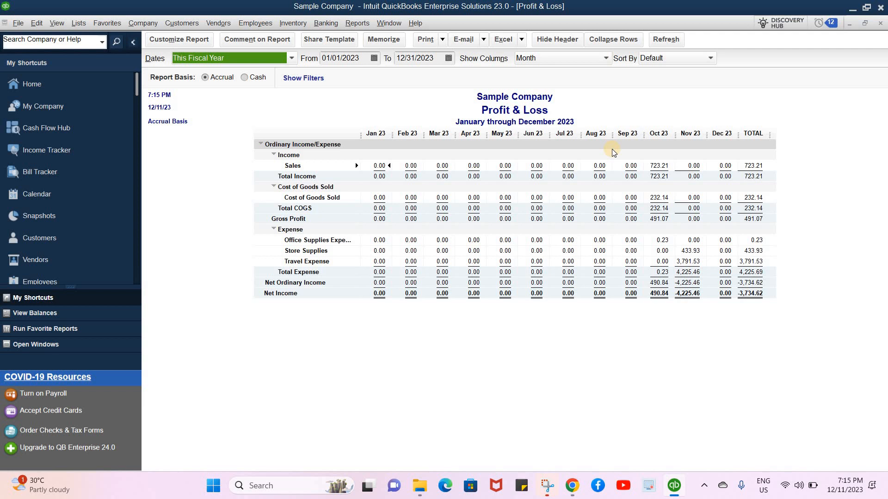
# Open the Enter Sales Receipts form to view the Product A sale, and return to the Profit & Loss report.
pyautogui.click(174, 24)
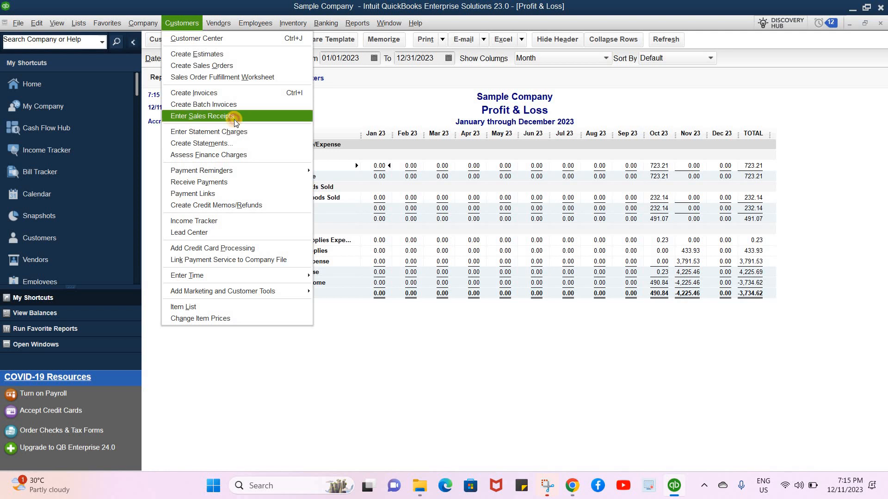
pyautogui.click(234, 119)
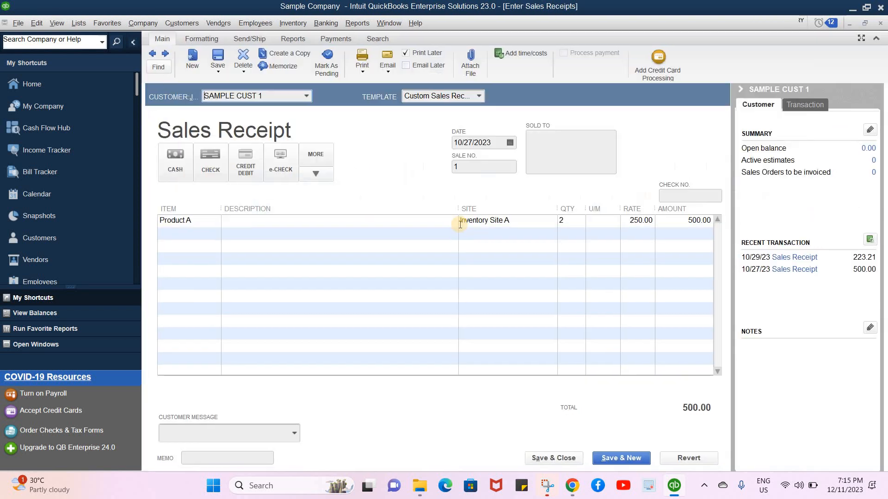
pyautogui.click(468, 168)
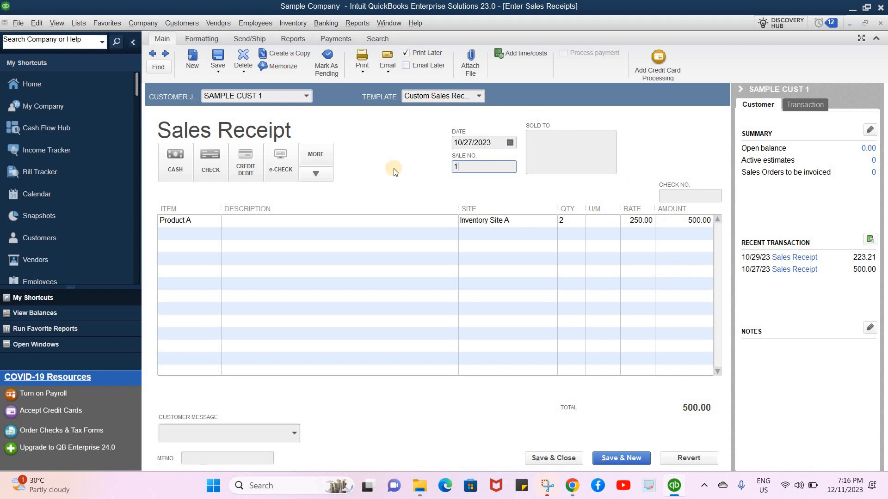
pyautogui.click(378, 24)
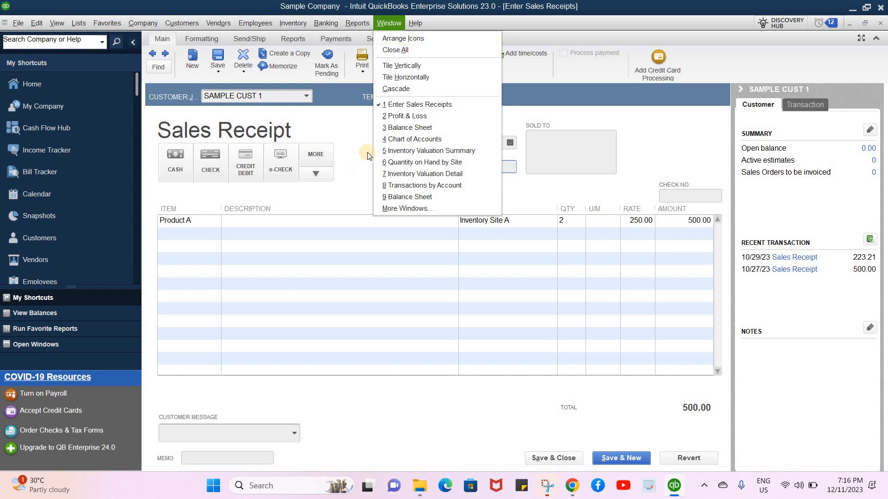
pyautogui.click(402, 120)
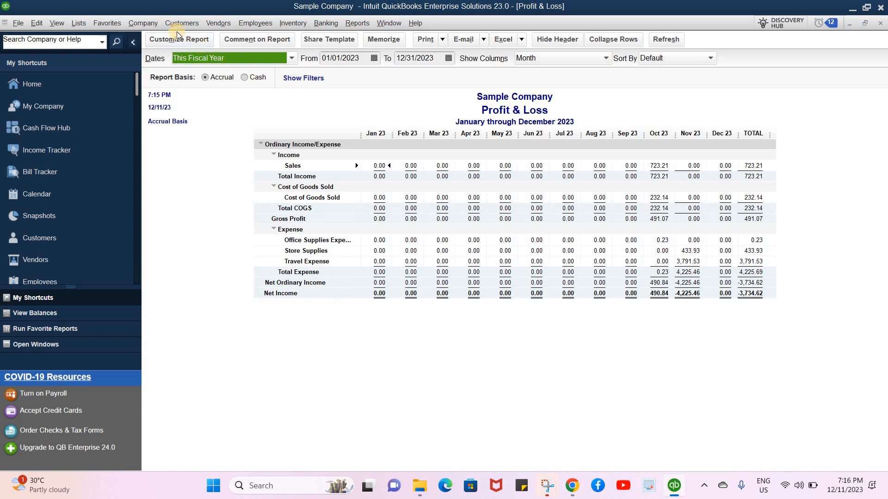
pyautogui.click(193, 43)
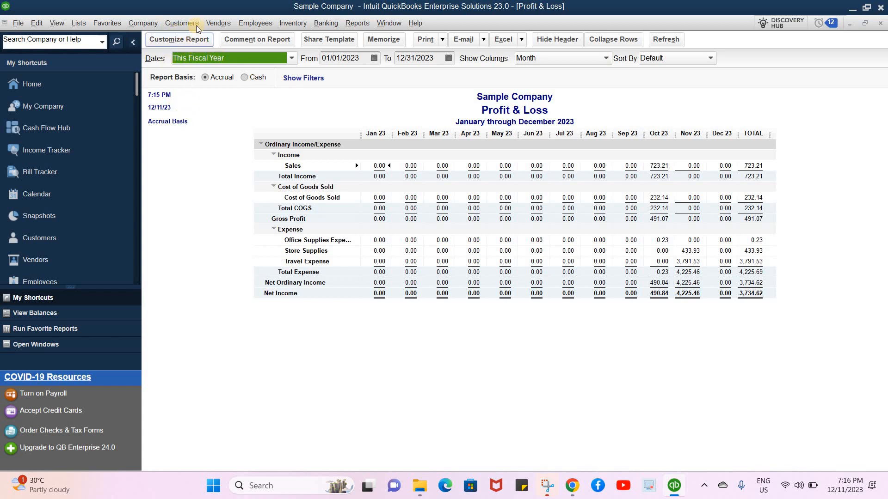